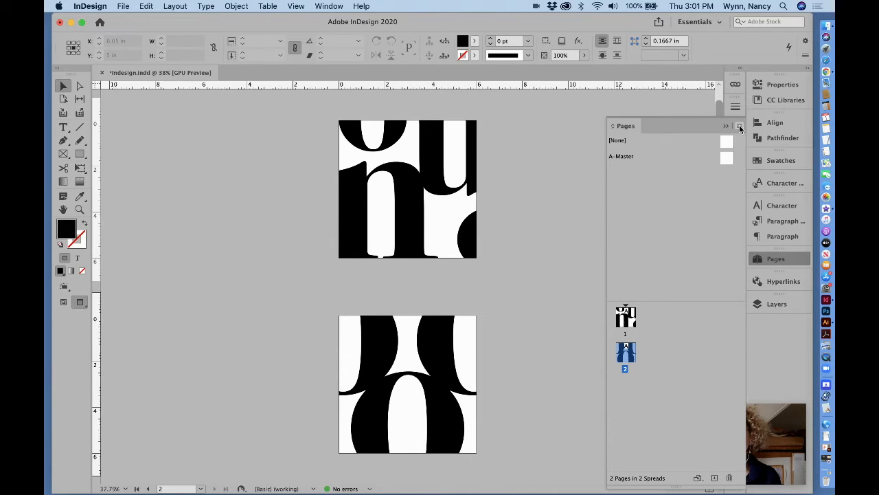
Duplicate the page 2 spread and bring the new page 3 into view for editing
click(740, 126)
click(635, 151)
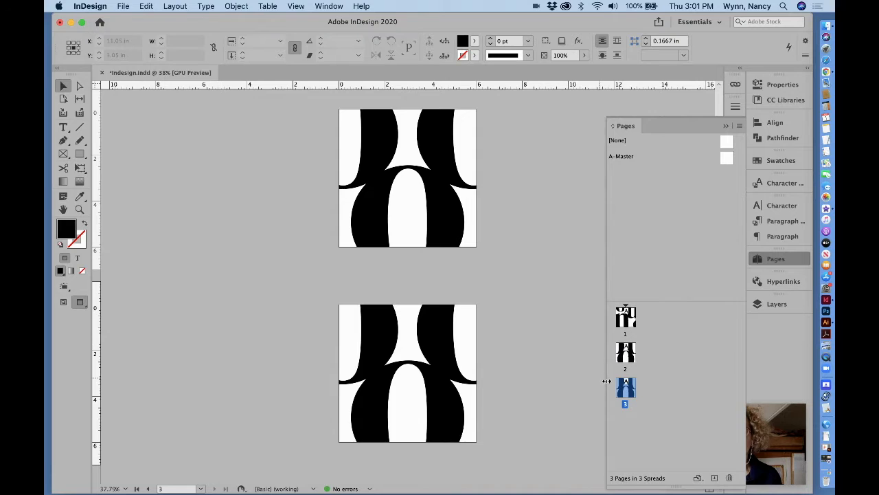
double_click(624, 389)
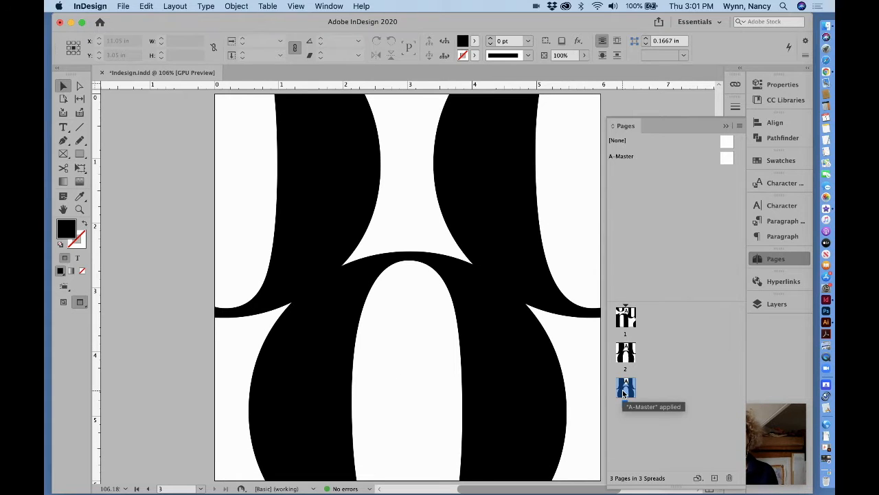
click(727, 126)
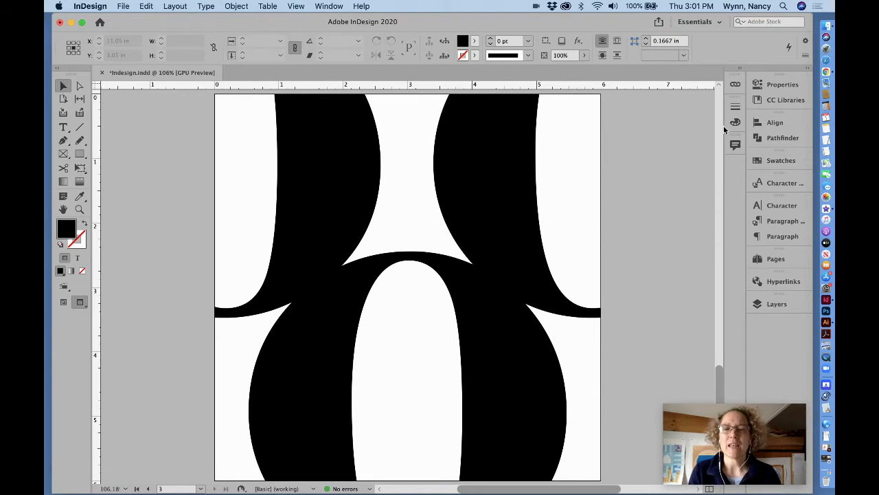
Delete all three black letterforms from page 3, leaving the page blank
click(504, 155)
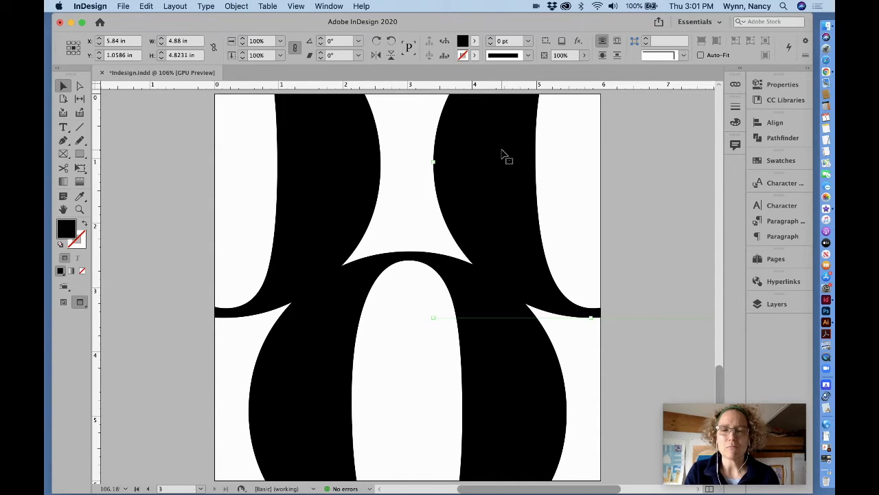
key(Delete)
click(353, 171)
key(Delete)
click(492, 322)
key(Delete)
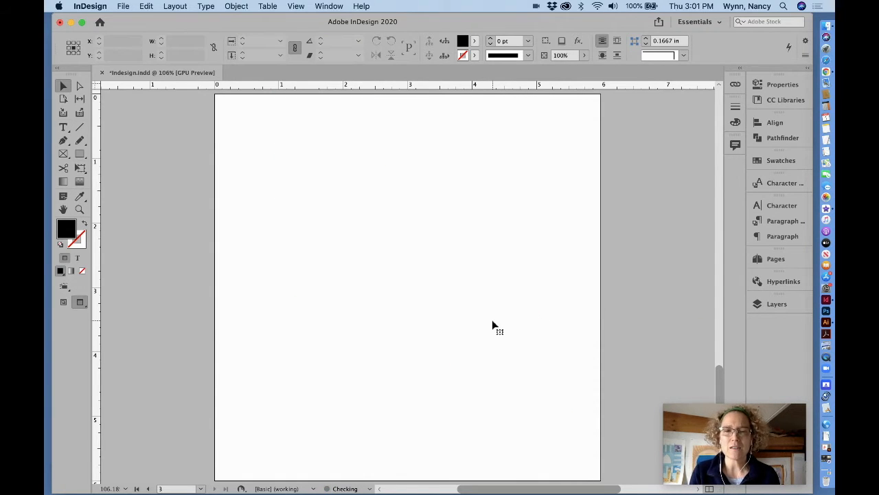
Add a text frame with a capital N near the centre of page 3 and narrow the frame to about 0.76 by 1.26 in
scroll(495, 317, down, 2)
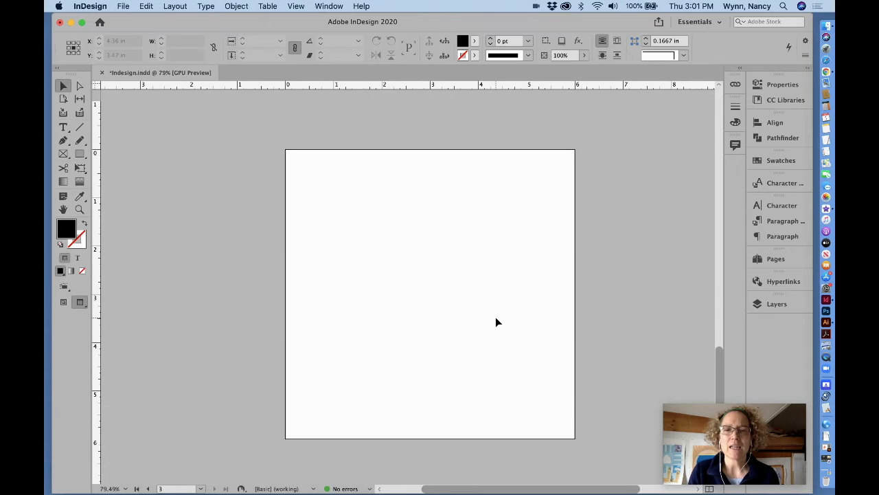
scroll(495, 317, up, 1)
scroll(496, 316, right, 2)
scroll(496, 317, down, 1)
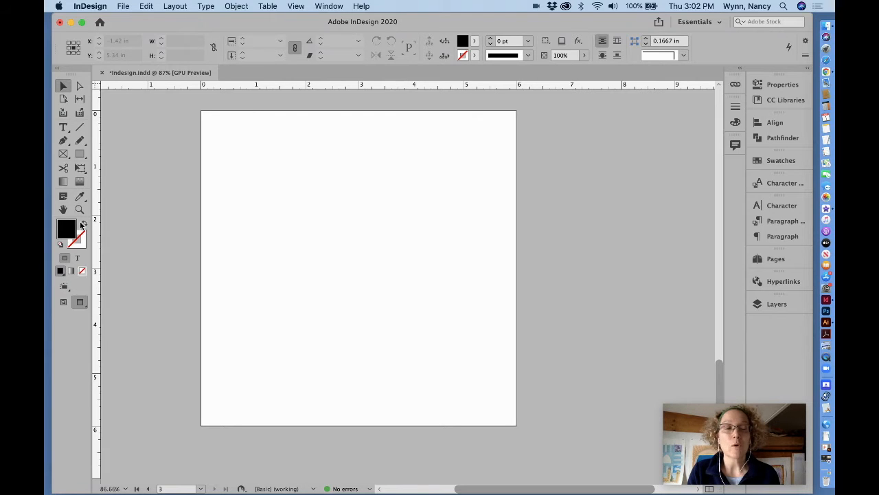
click(63, 129)
drag(300, 221, 391, 298)
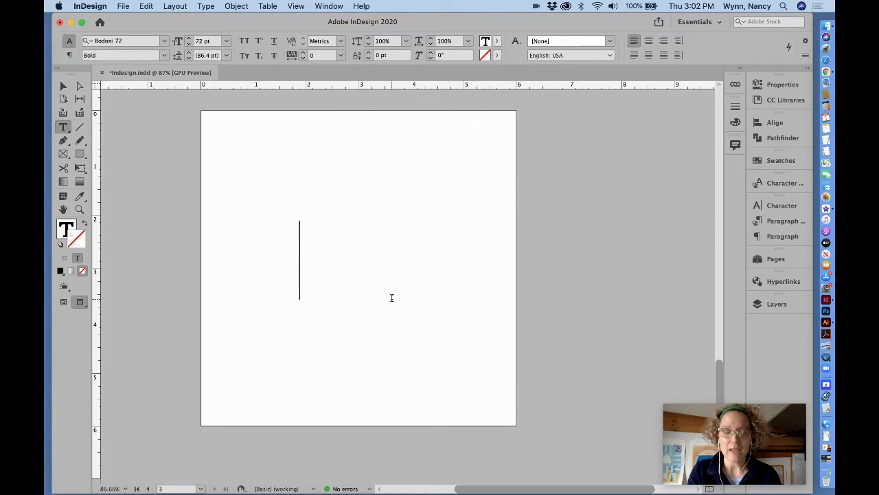
text(N)
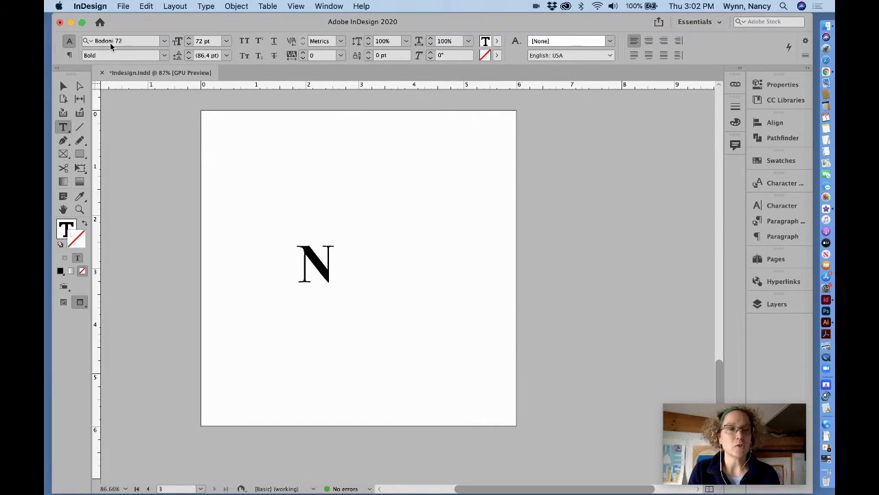
click(64, 85)
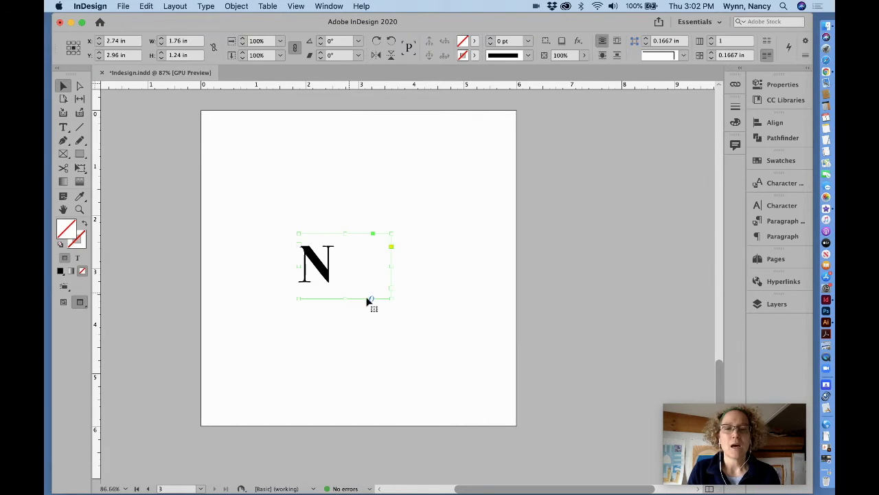
drag(391, 298, 338, 300)
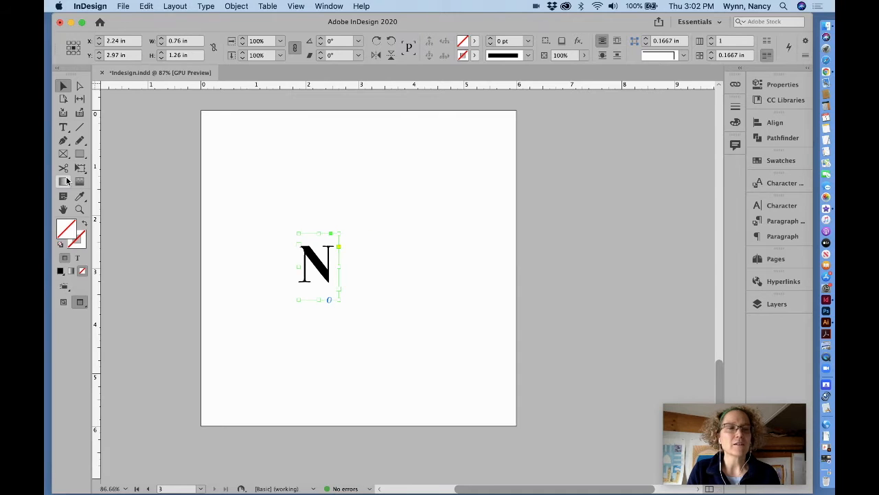
Scale the N together with its text frame to about 4.44 by 7.35 in using Free Transform
click(80, 168)
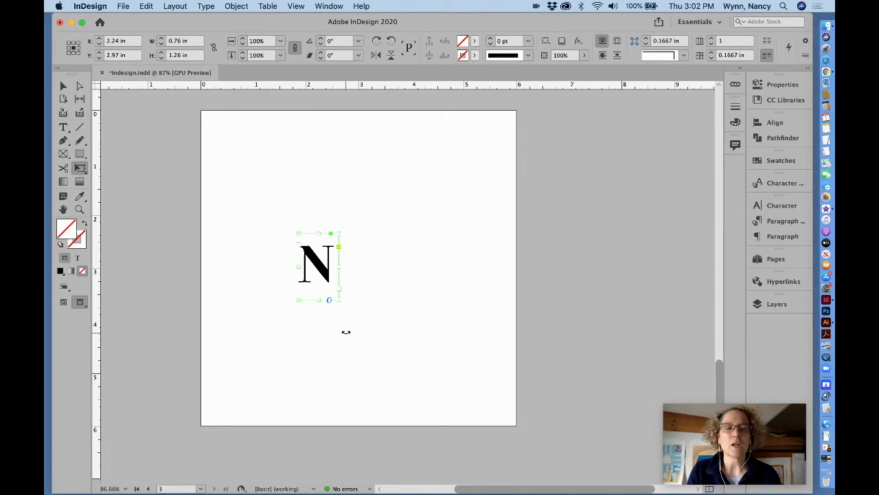
drag(337, 300, 489, 430)
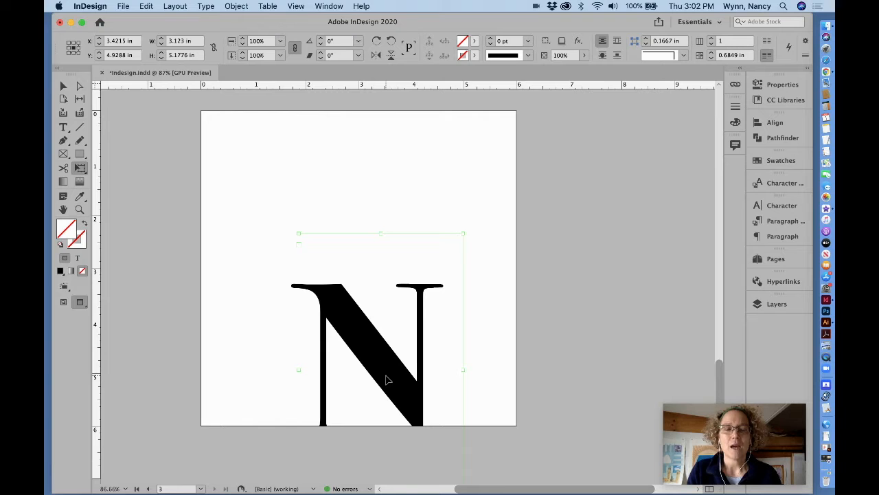
drag(463, 234, 535, 118)
Try different crops of the N against the page's bottom, left and right edges, ending with its right serif cropped by the right edge
drag(373, 365, 332, 401)
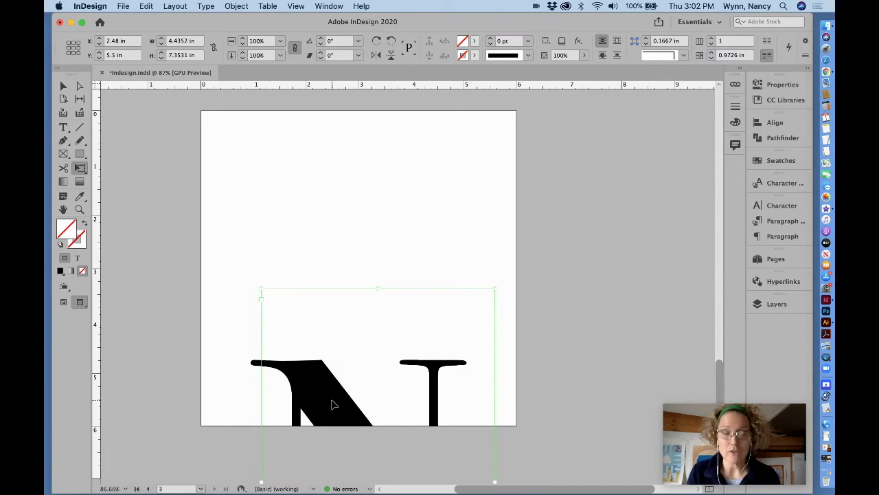
drag(331, 400, 219, 244)
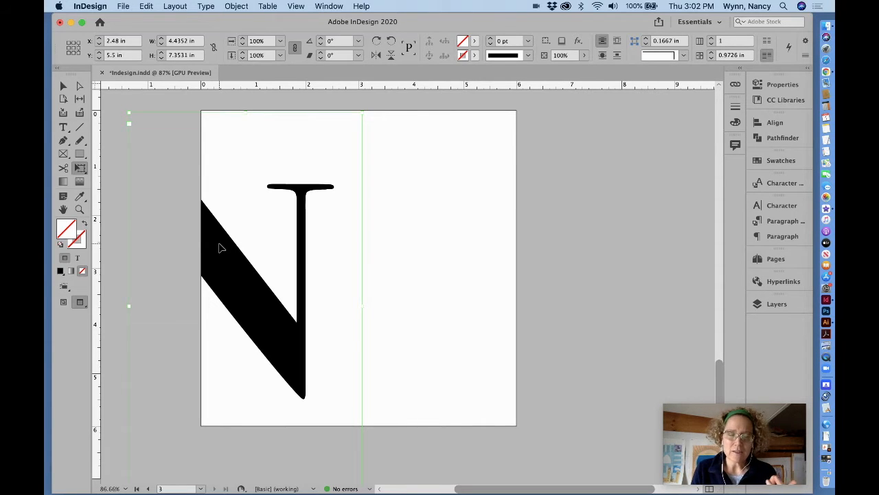
drag(220, 248, 545, 236)
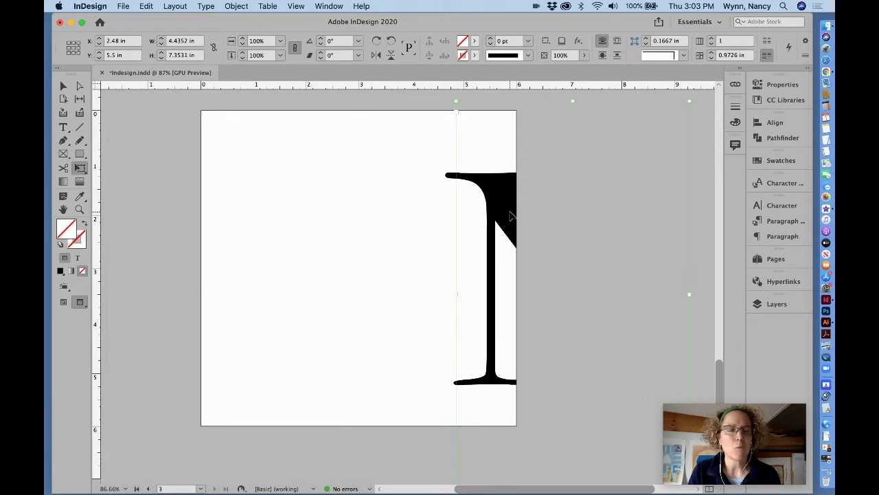
drag(510, 215, 432, 220)
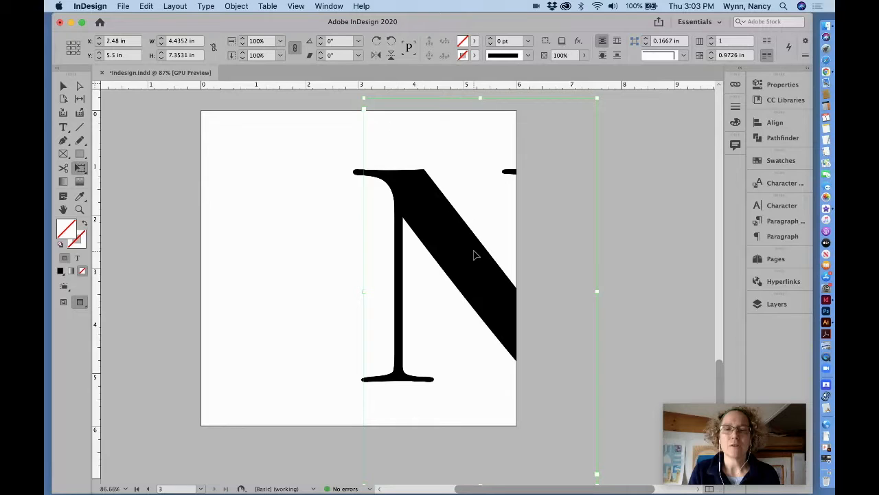
drag(474, 254, 196, 246)
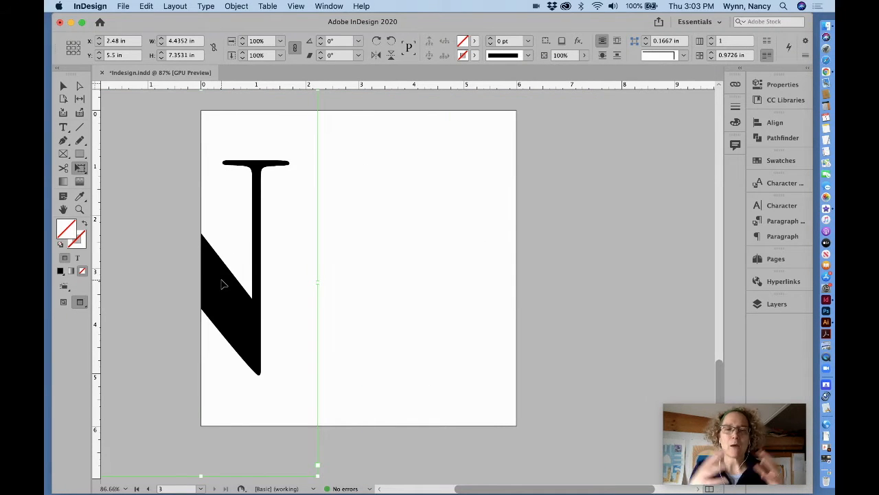
drag(222, 283, 445, 310)
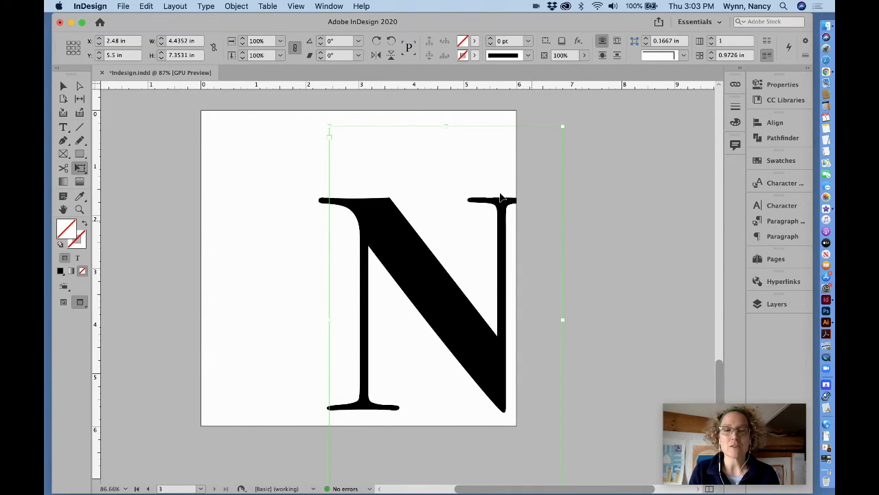
Convert the N to outlines and enlarge it to about 5.08 by 5.06 in, running off the page's right and bottom edges
click(206, 6)
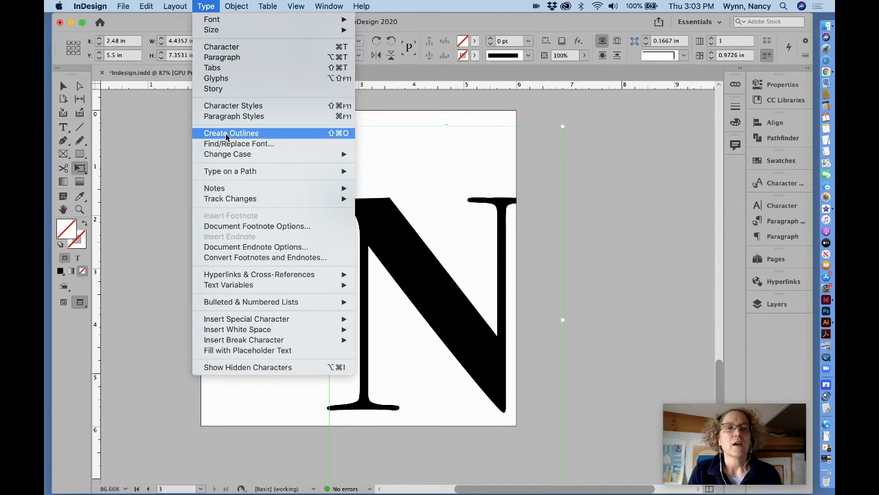
click(226, 133)
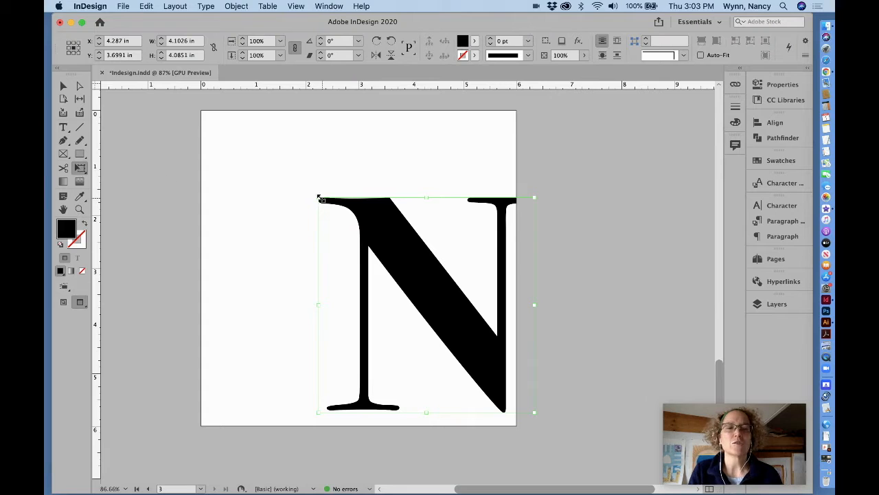
drag(319, 198, 267, 147)
drag(388, 231, 411, 248)
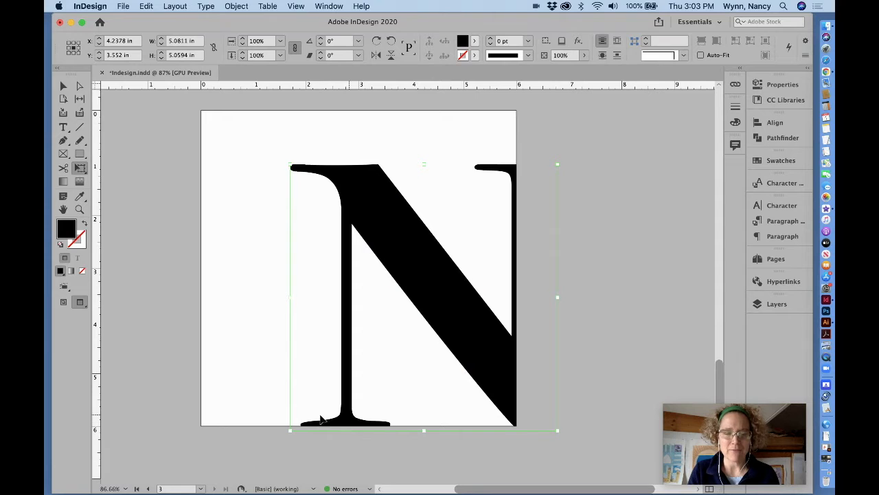
Shift the outlined N right and nudge it until only the tip of its right serif shows at the page edge, and deselect it
drag(467, 348, 497, 345)
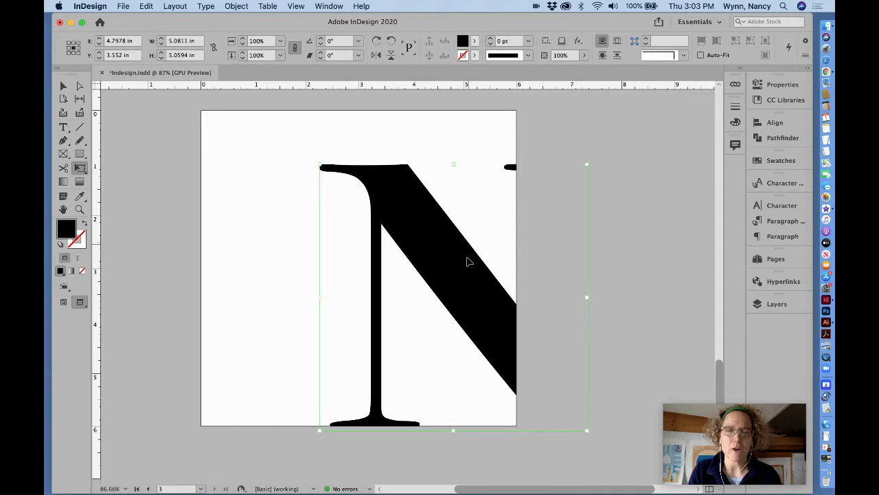
drag(467, 279, 481, 279)
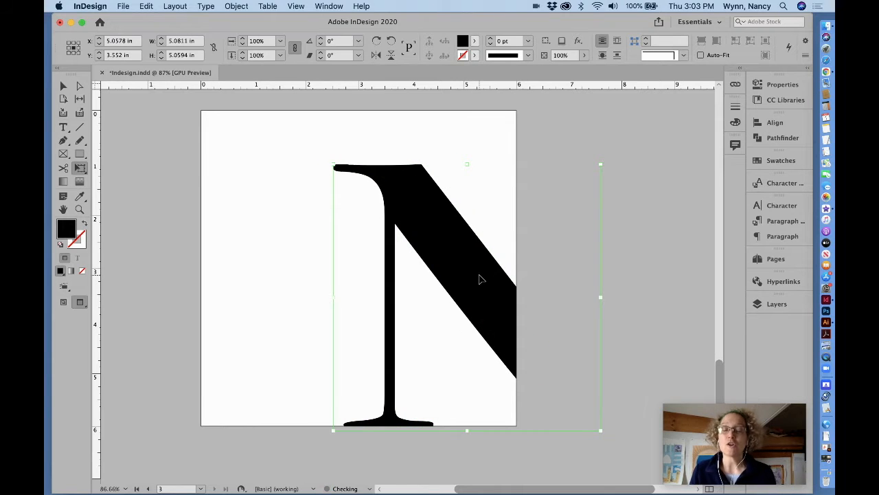
drag(477, 281, 472, 281)
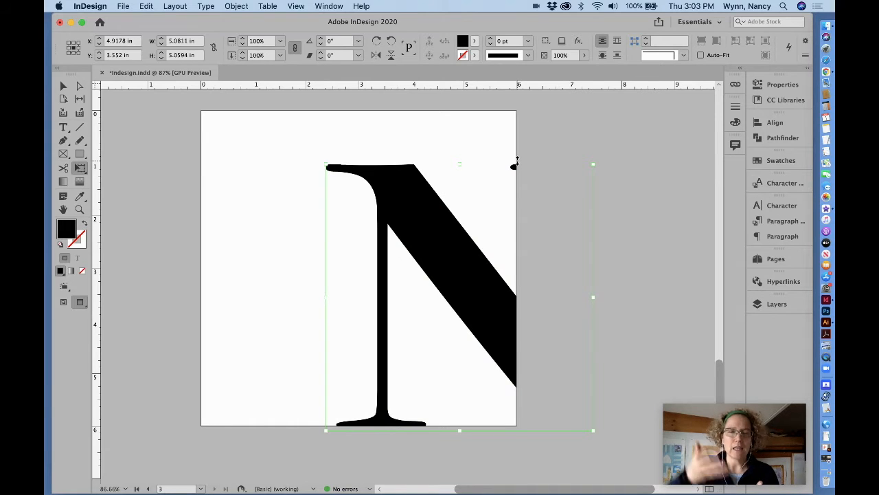
key(Left)
key(Left)
key(Left)
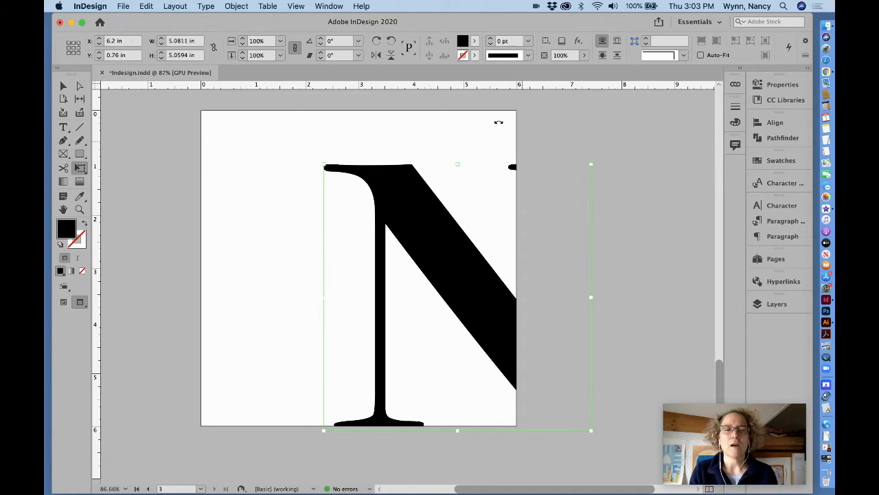
click(63, 86)
click(147, 128)
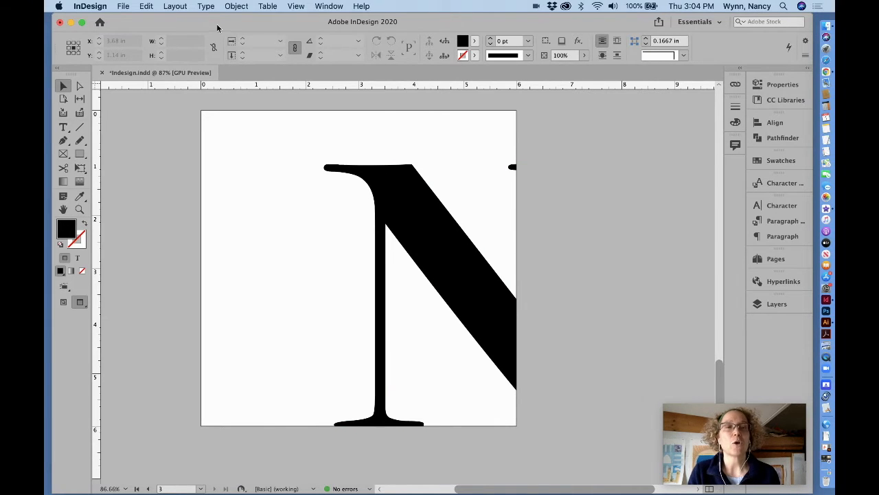
Examine the full glyph set of Bodoni 72 Bold for special characters, numerals and ornaments
click(205, 7)
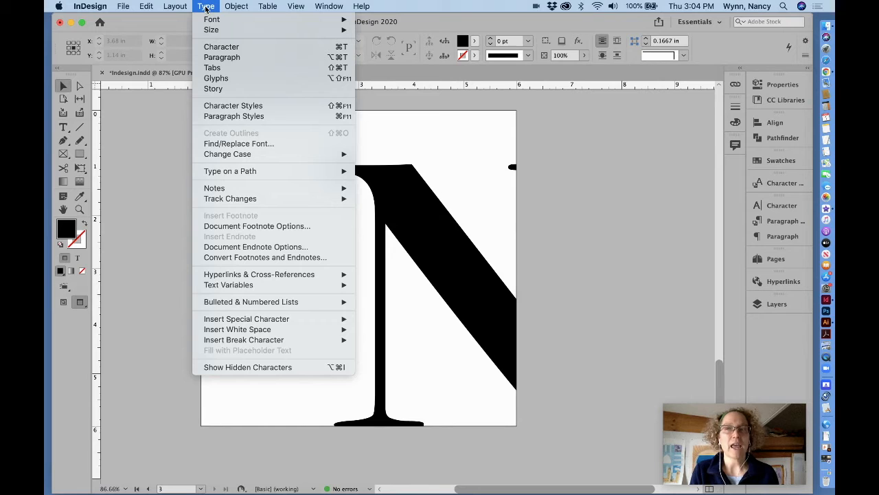
click(216, 80)
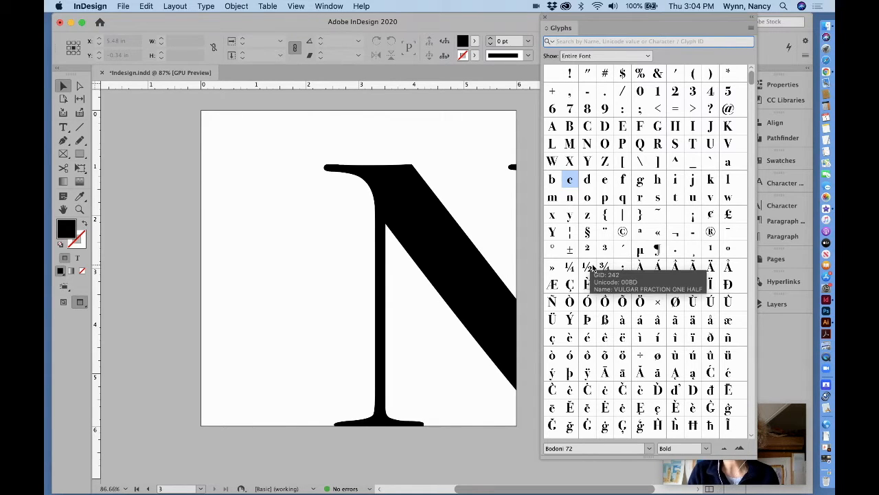
scroll(589, 267, down, 15)
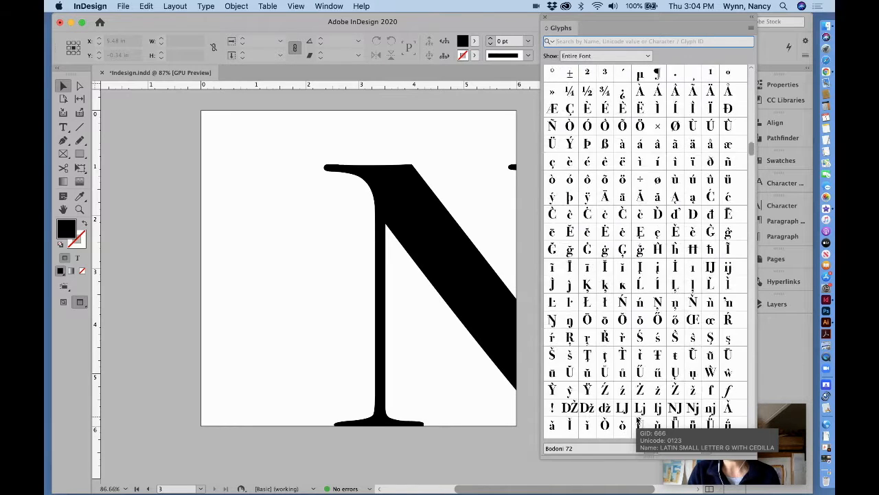
scroll(638, 420, down, 3)
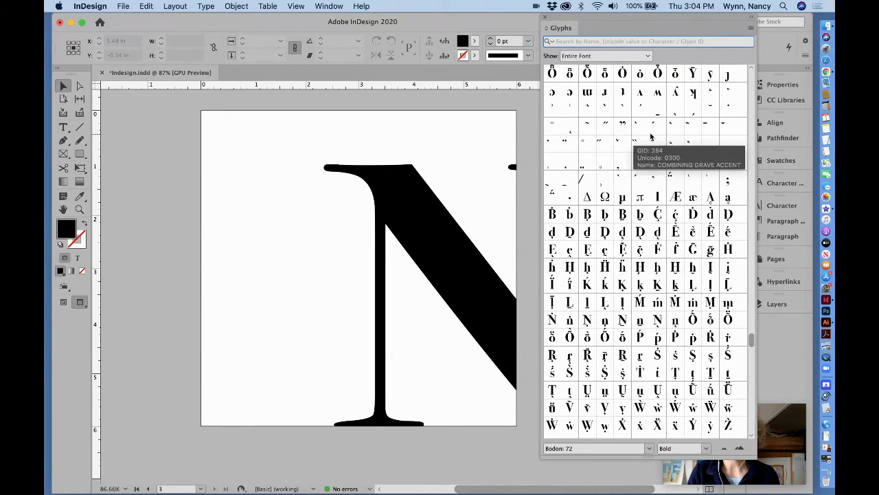
scroll(618, 316, down, 10)
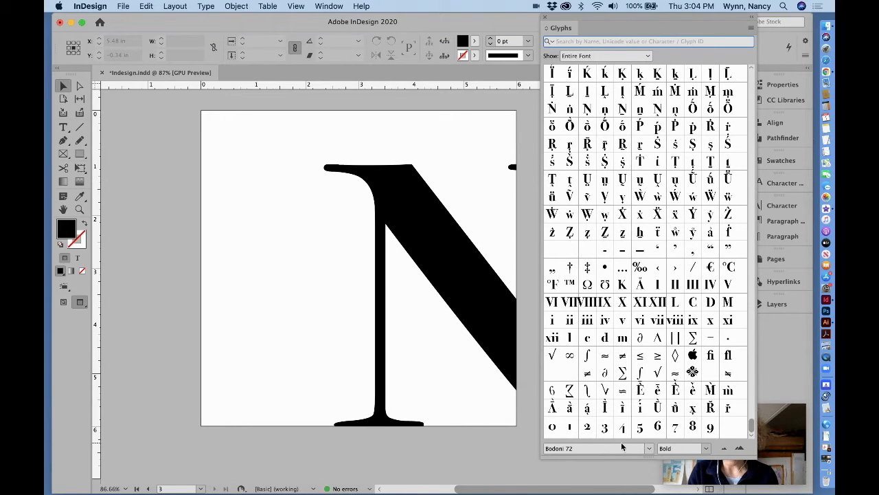
Switch the glyph display to the Galvji font and examine its characters
click(649, 449)
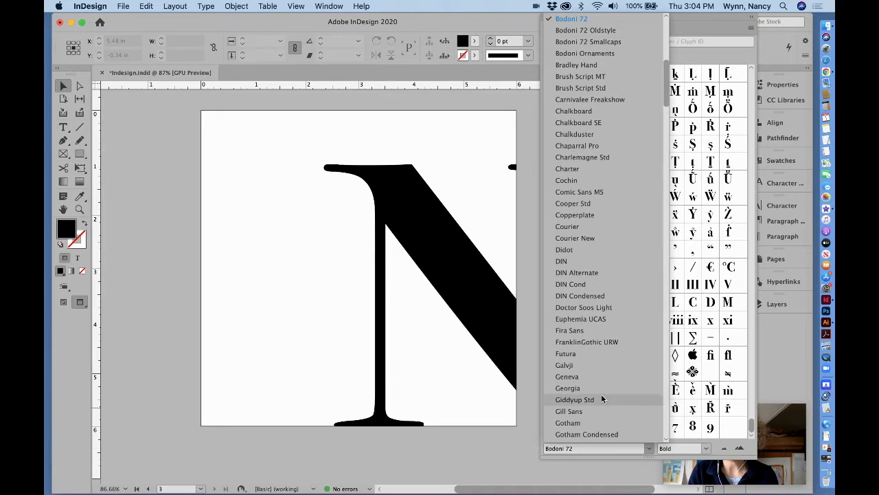
click(597, 364)
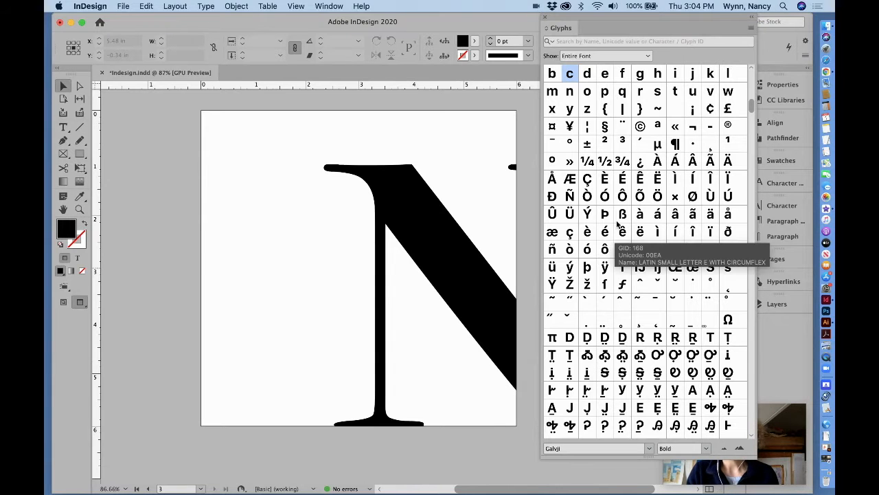
scroll(602, 184, up, 3)
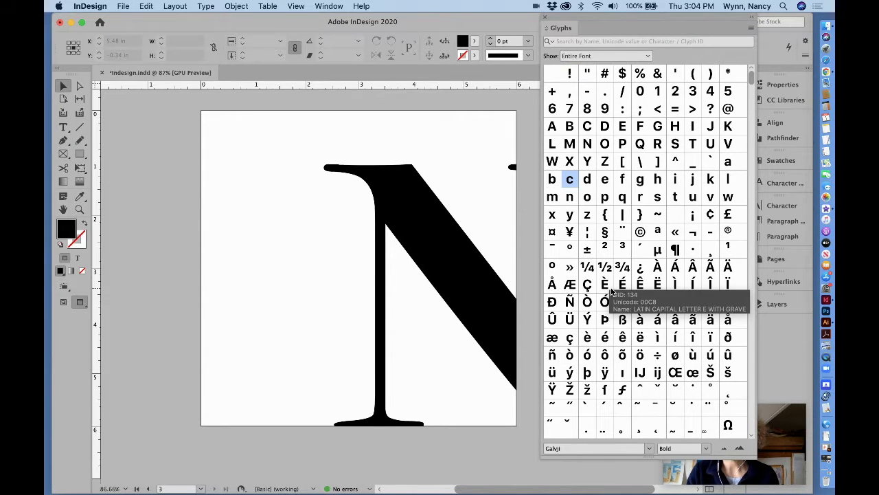
Switch the glyph display from Galvji back to the Bodoni 72 font
scroll(602, 295, down, 5)
click(649, 448)
scroll(585, 145, up, 10)
scroll(566, 275, down, 10)
scroll(566, 273, up, 3)
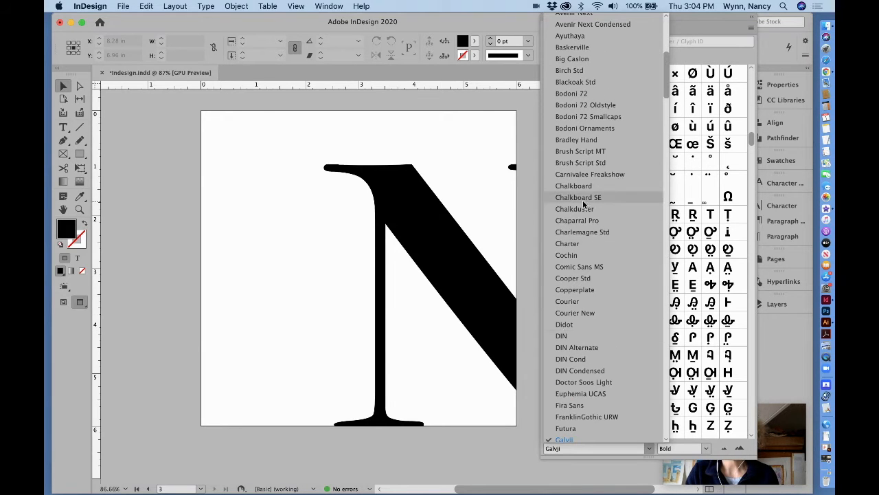
click(585, 93)
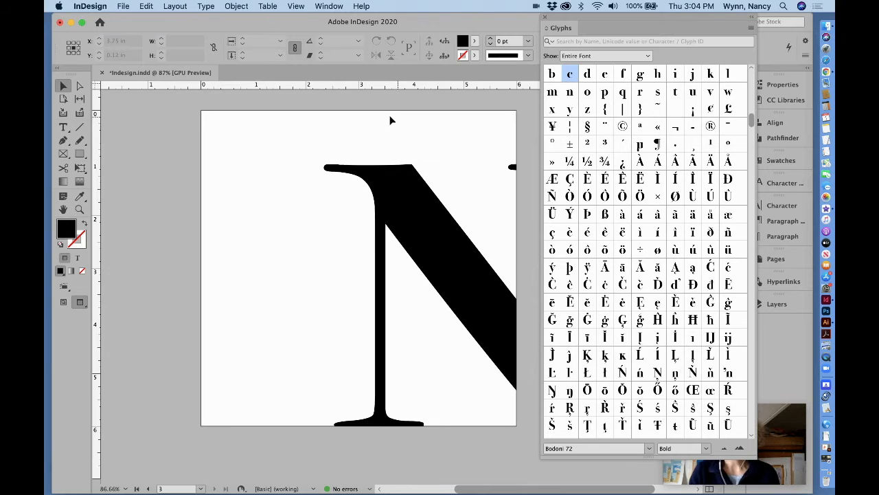
Draw a text frame about 1.34 by 1.1 in in the blank area beside the N's upper serif
click(62, 128)
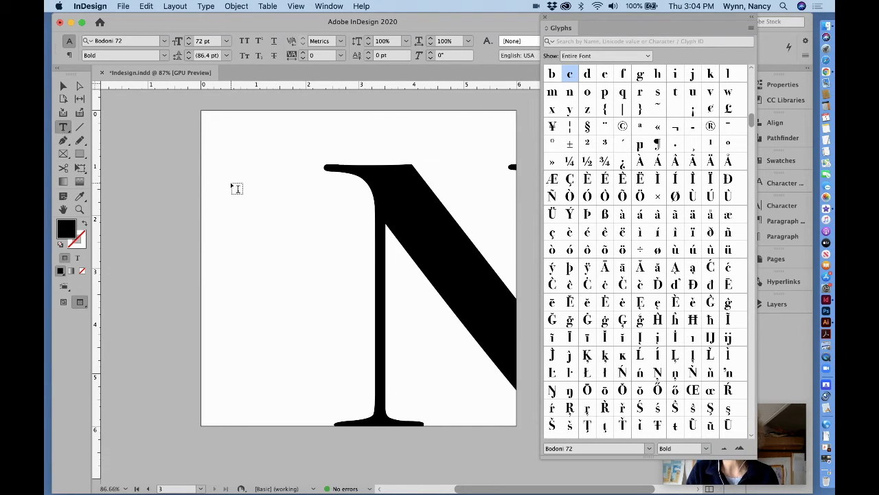
drag(230, 184, 285, 238)
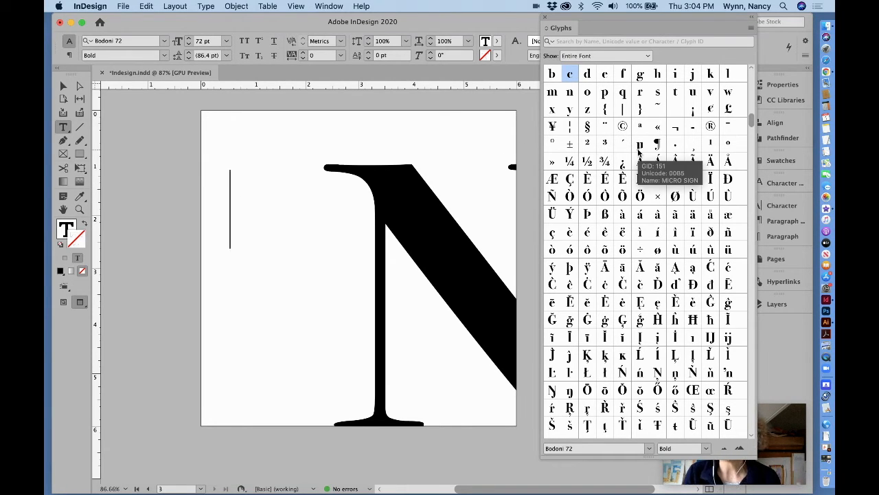
Try a straight double-quote glyph, a combining mark glyph and a typed quotation mark in the text frame, deleting each one
scroll(625, 244, up, 3)
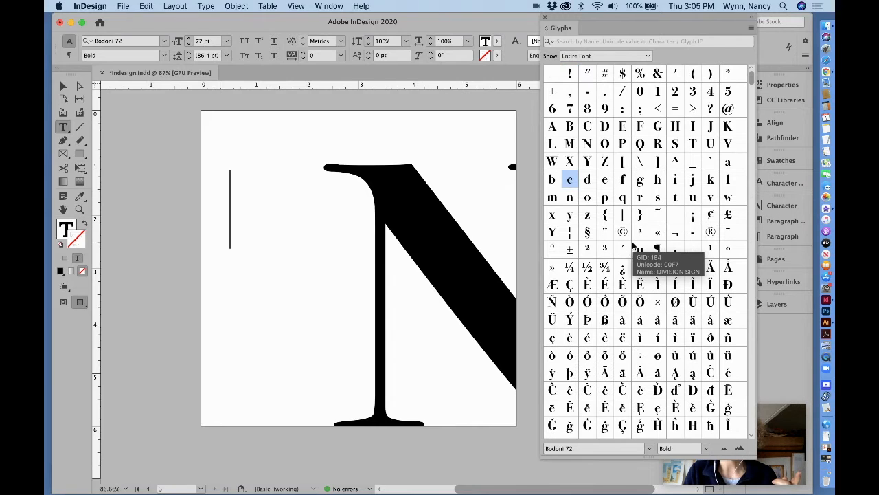
click(589, 76)
double_click(589, 75)
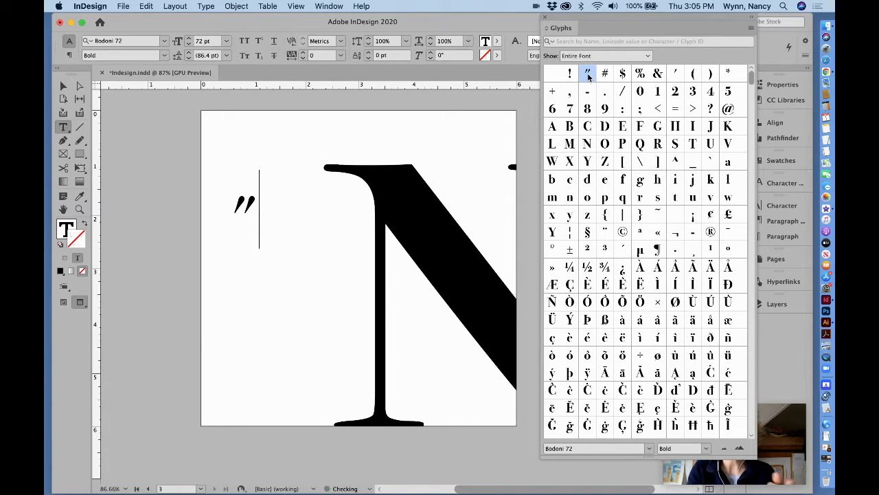
key(BackSpace)
scroll(605, 232, down, 15)
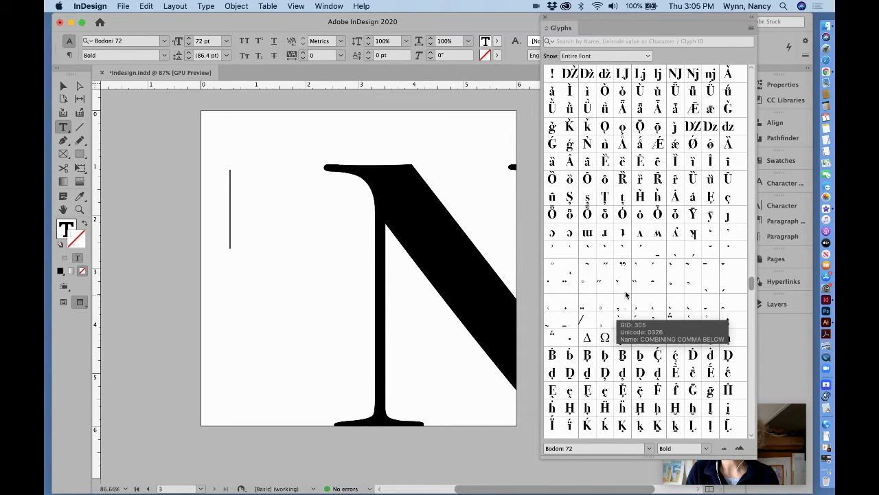
double_click(622, 266)
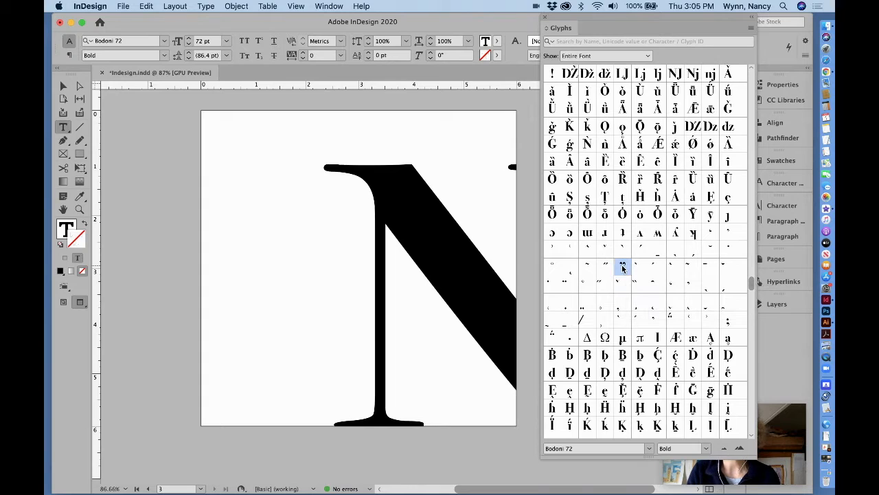
key(BackSpace)
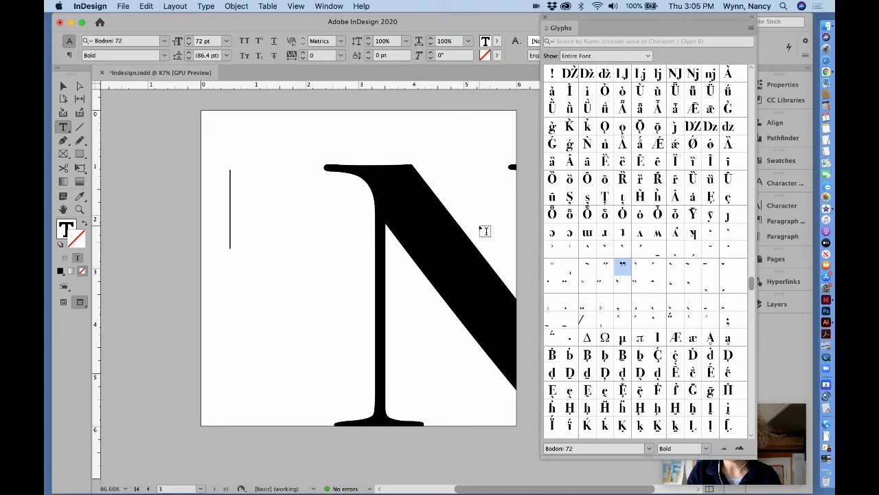
text(”)
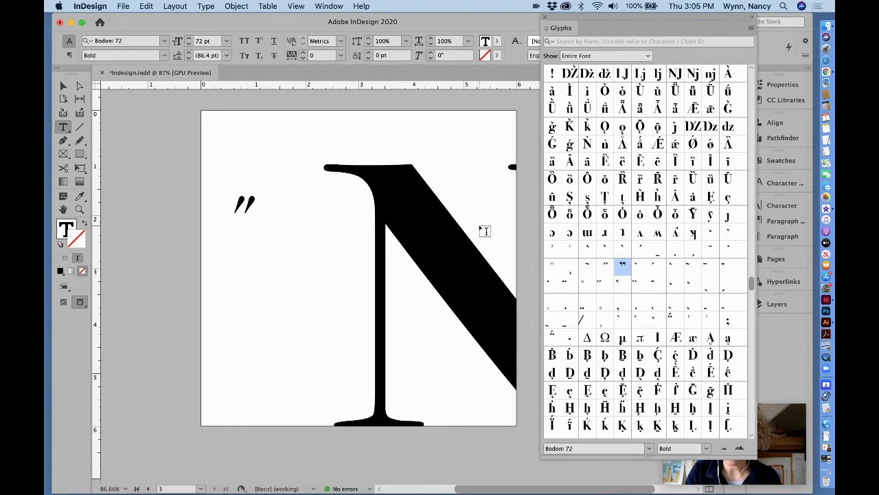
key(BackSpace)
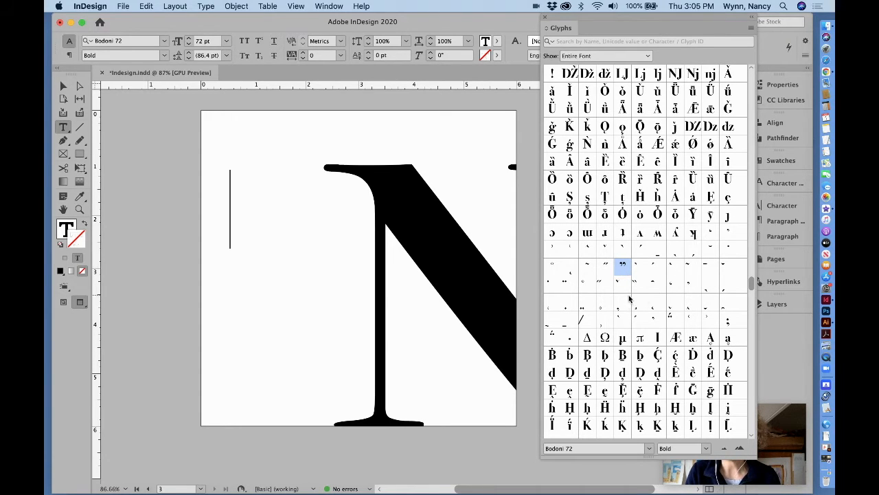
Insert the Bodoni 72 Bold opening and closing curly double quotation mark glyphs into the text frame
scroll(639, 298, down, 10)
double_click(711, 250)
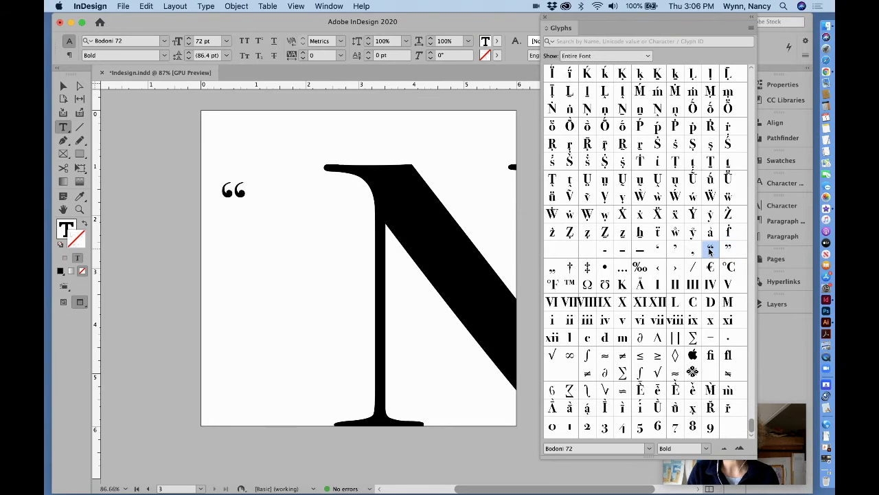
double_click(730, 249)
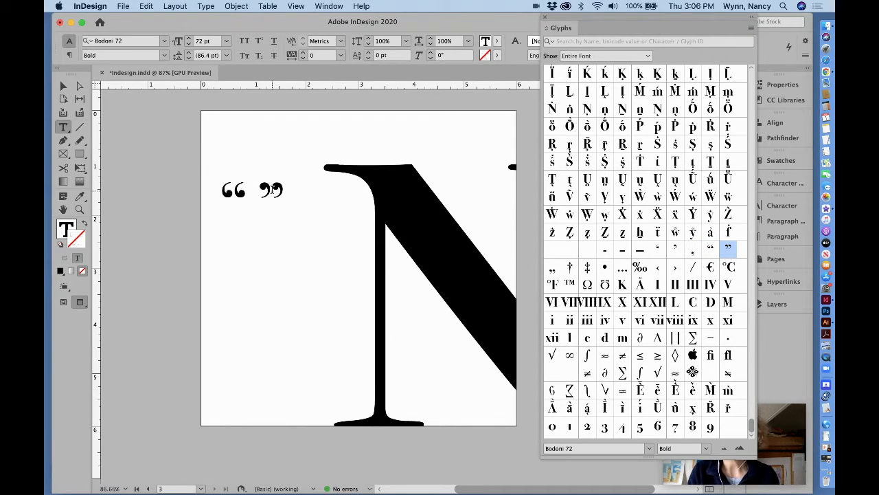
Resize the quotation marks' frame, and scale it together with its text to about 0.94 by 0.62 in using Free Transform
click(63, 86)
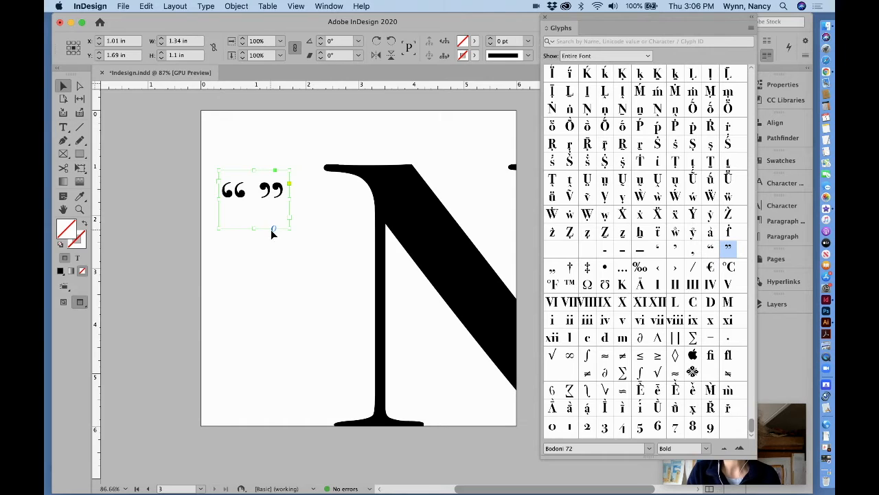
mouse_move(290, 228)
mouse_down()
mouse_move(287, 207)
mouse_move(296, 221)
mouse_up()
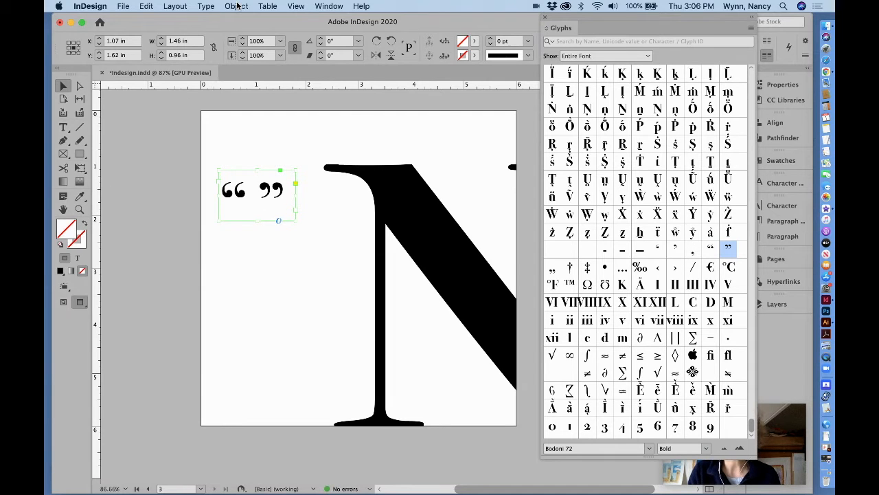
click(206, 7)
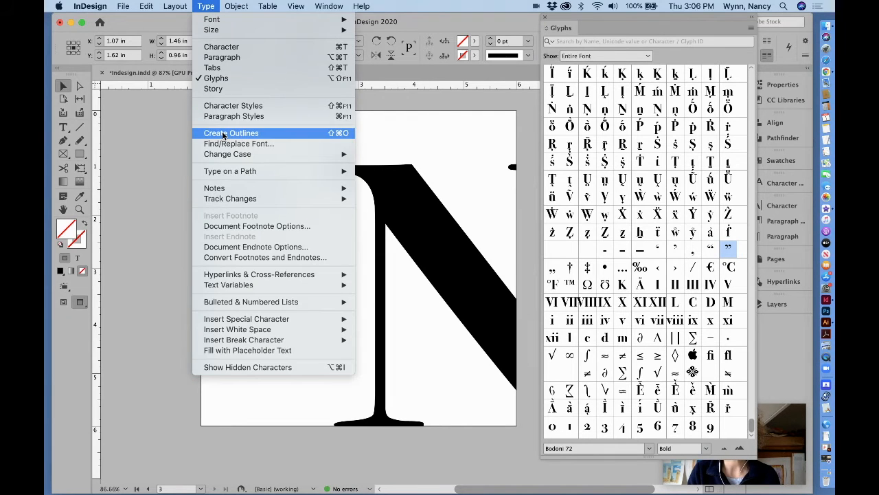
click(136, 85)
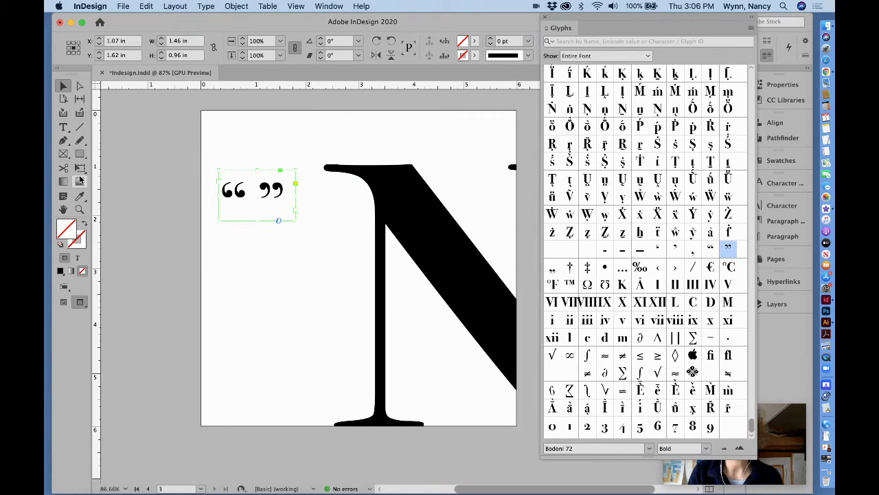
click(80, 169)
drag(294, 222, 271, 199)
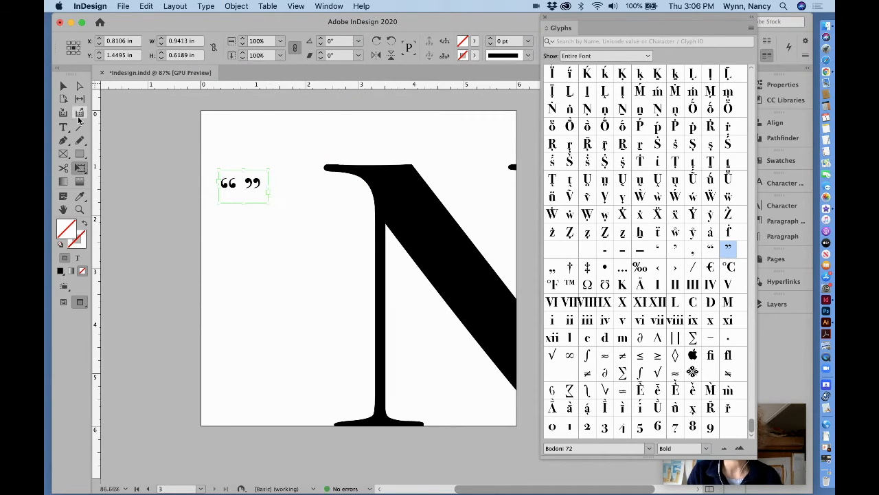
Move the quotation marks beside the foot of the N's stem, at about X 4.11 in, Y 5.49 in, and close the glyph display
click(63, 86)
drag(231, 187, 406, 396)
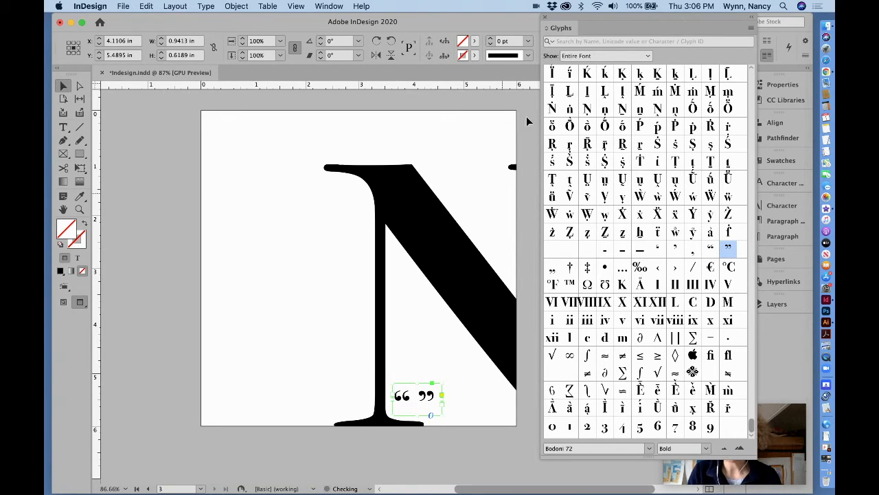
click(544, 17)
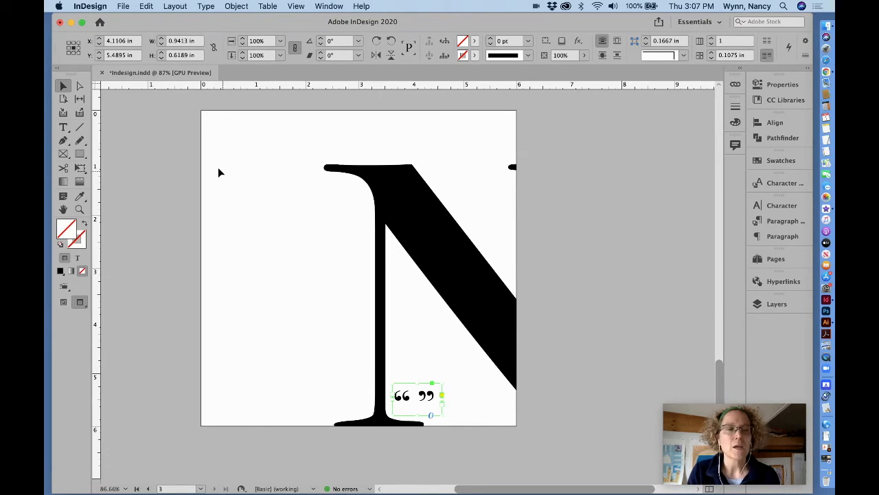
Try applying magenta C=0 M=100 Y=0 K=0 at a 15% tint to the stroke of the quotation marks
click(62, 128)
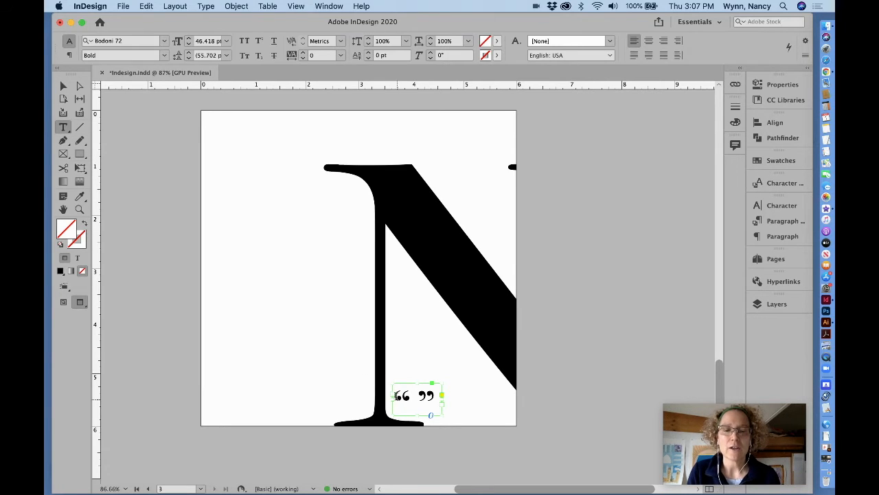
drag(397, 396, 437, 397)
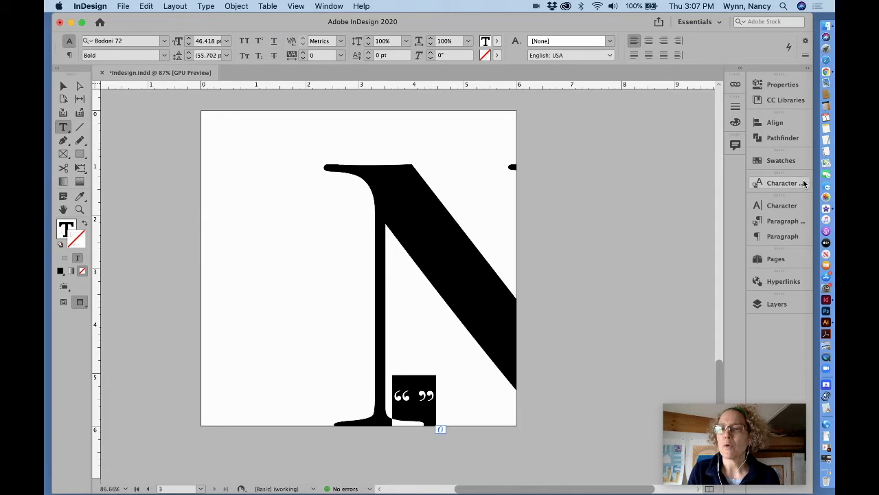
click(792, 162)
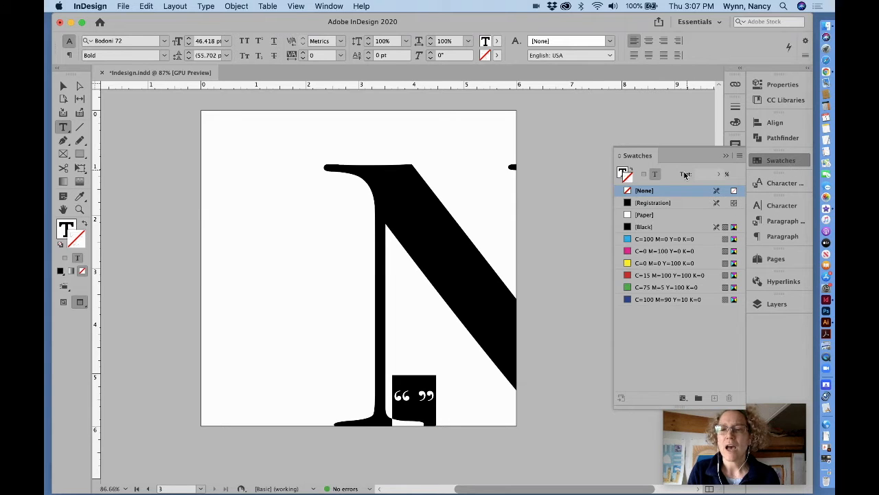
click(627, 252)
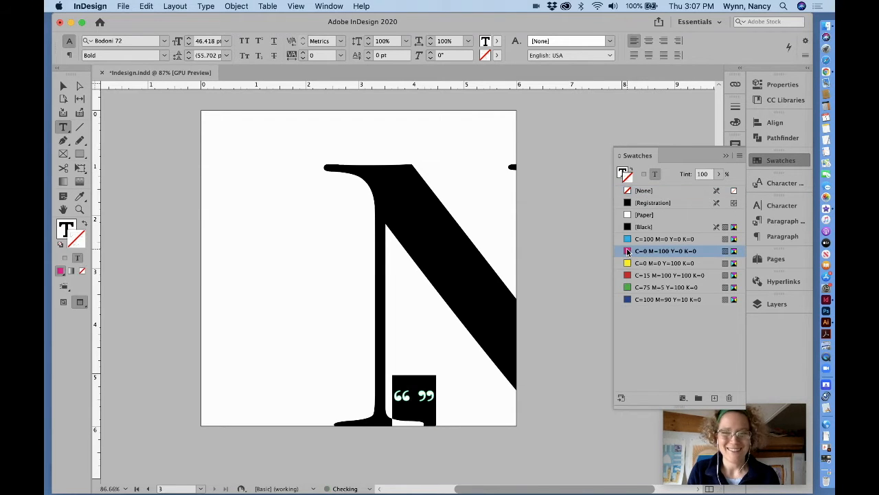
click(718, 173)
drag(720, 190, 670, 192)
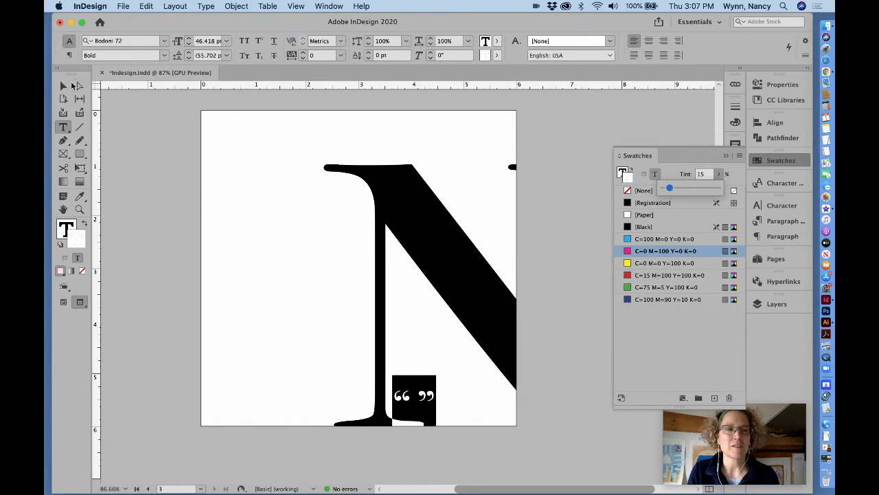
click(72, 84)
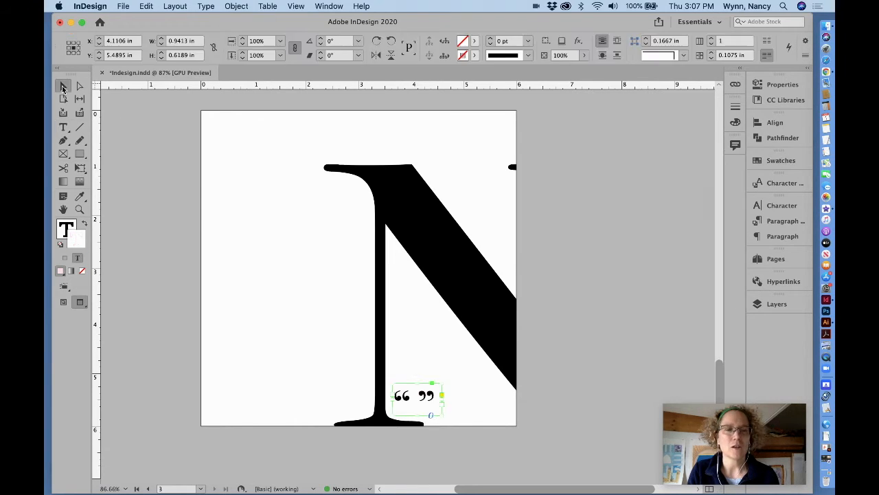
Select both quotation marks as text and set their stroke to None
click(64, 129)
click(404, 401)
key(super+a)
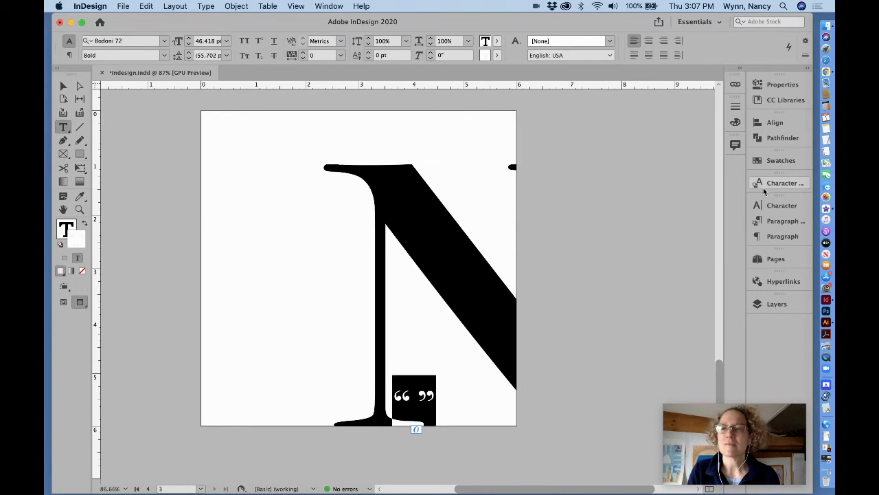
click(780, 160)
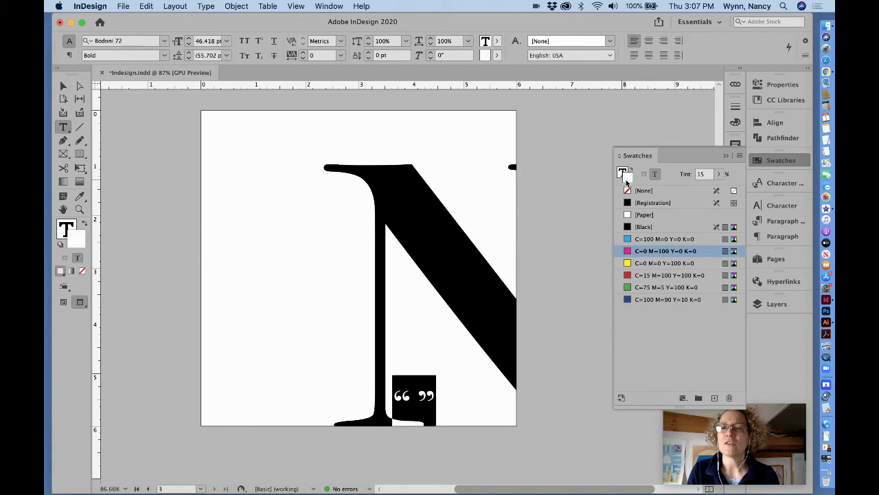
click(639, 190)
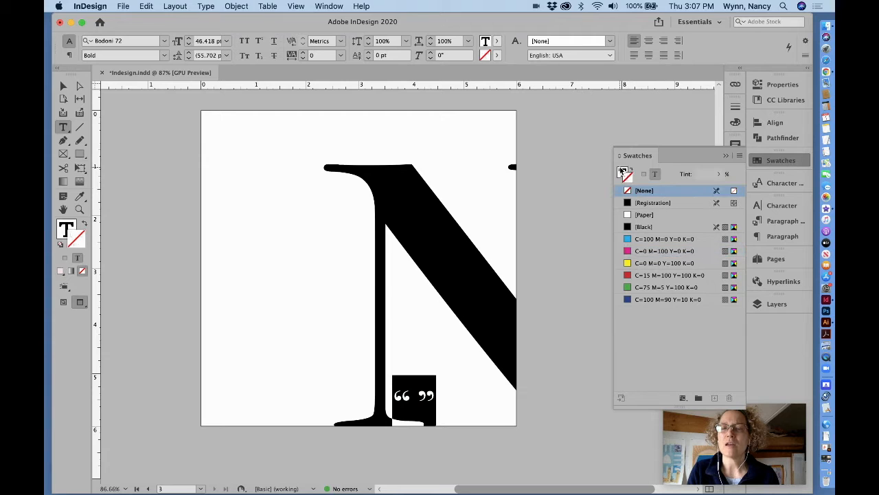
Fill the quotation marks with a light tint of magenta C=0 M=100 Y=0 K=0, and deselect the frame
click(622, 171)
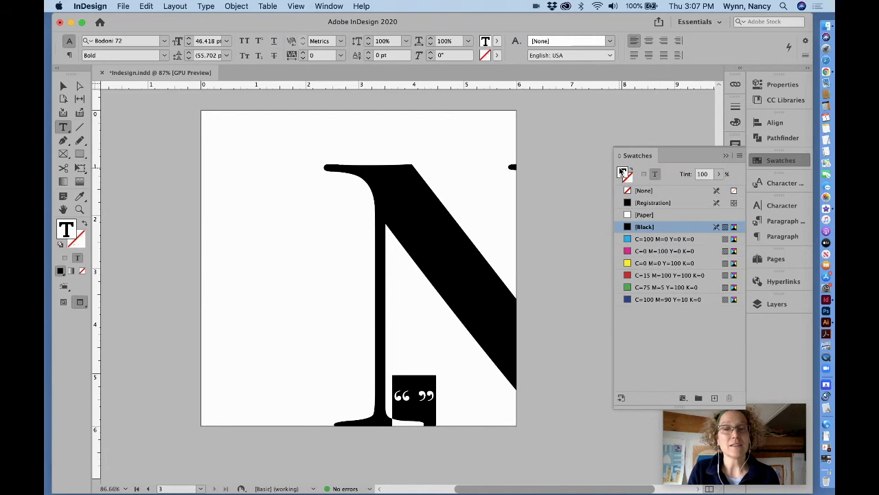
click(627, 251)
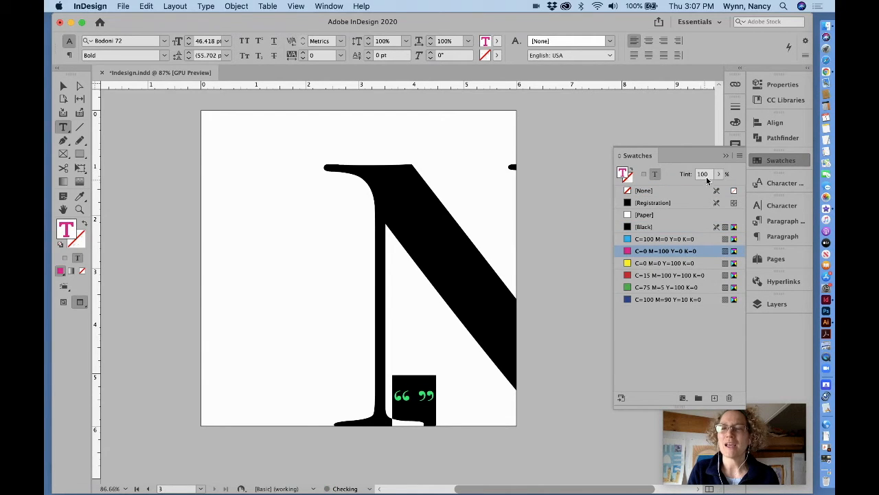
click(718, 174)
drag(719, 188, 671, 190)
click(725, 157)
click(725, 157)
click(63, 86)
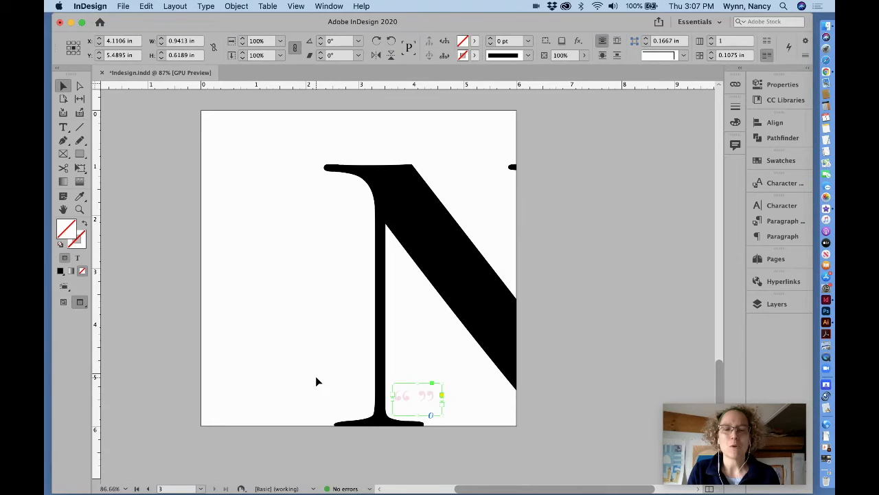
click(303, 389)
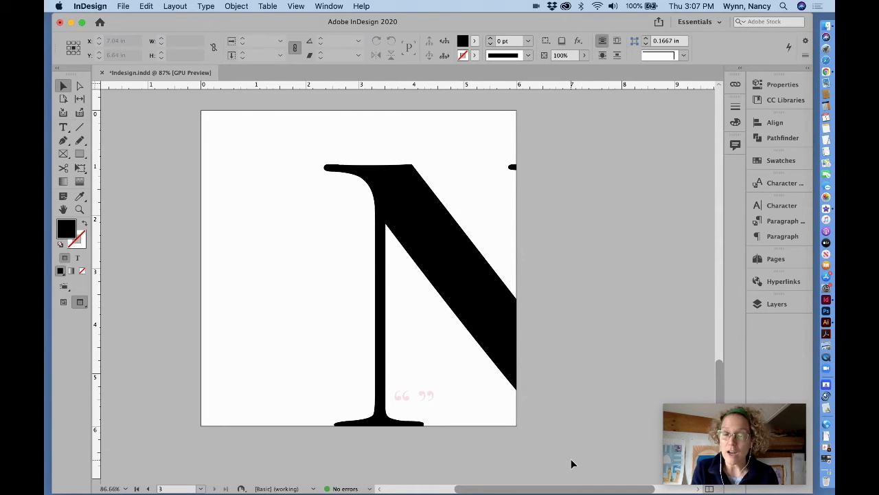
Duplicate the page 3 spread with the N and quotation marks as page 4
click(779, 260)
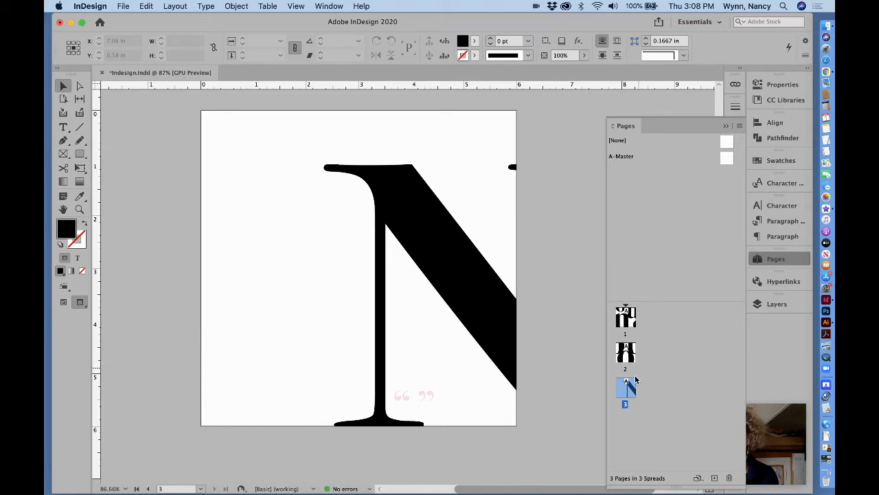
click(740, 126)
click(702, 152)
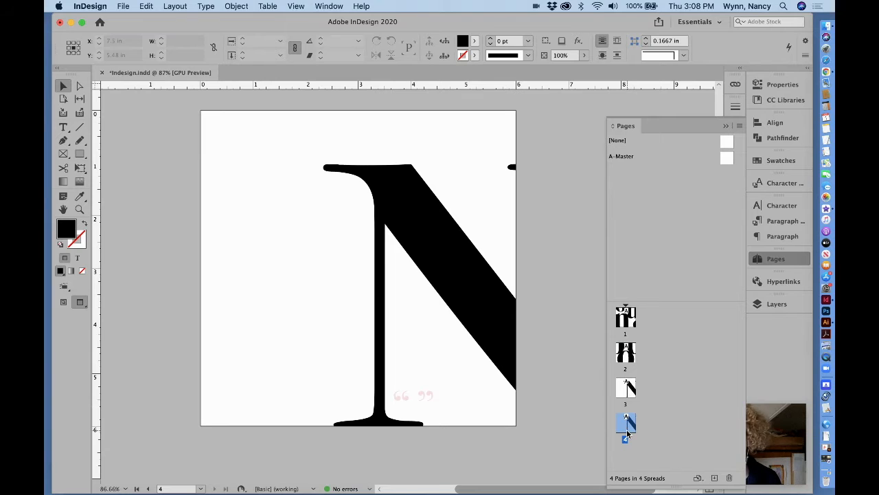
Delete the large N and the quotation marks from page 4
click(726, 126)
click(443, 239)
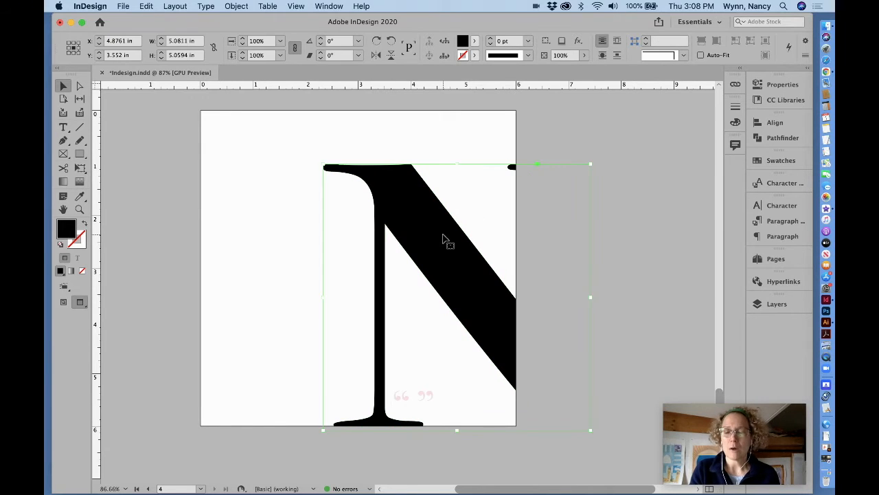
key(BackSpace)
click(415, 400)
key(BackSpace)
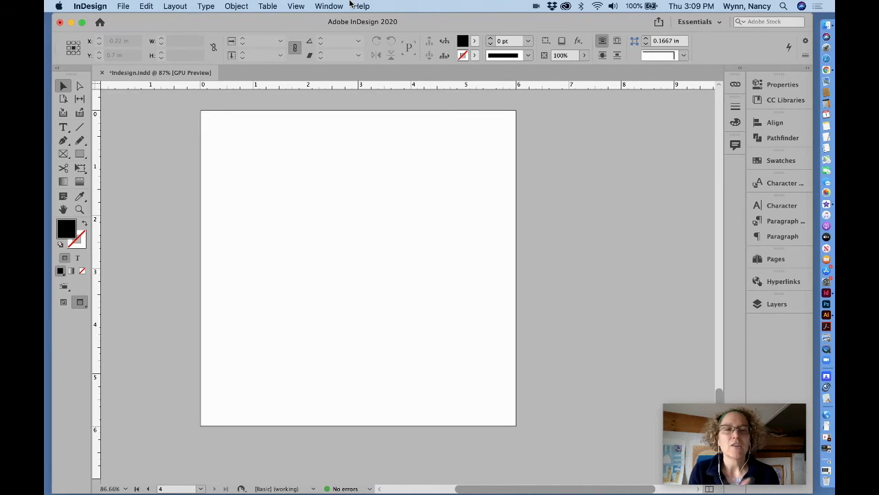
Place IMG_1624.jpeg from the Desktop on page 4, scaled to cover the whole 6-inch page, and deselect it
click(121, 6)
click(129, 145)
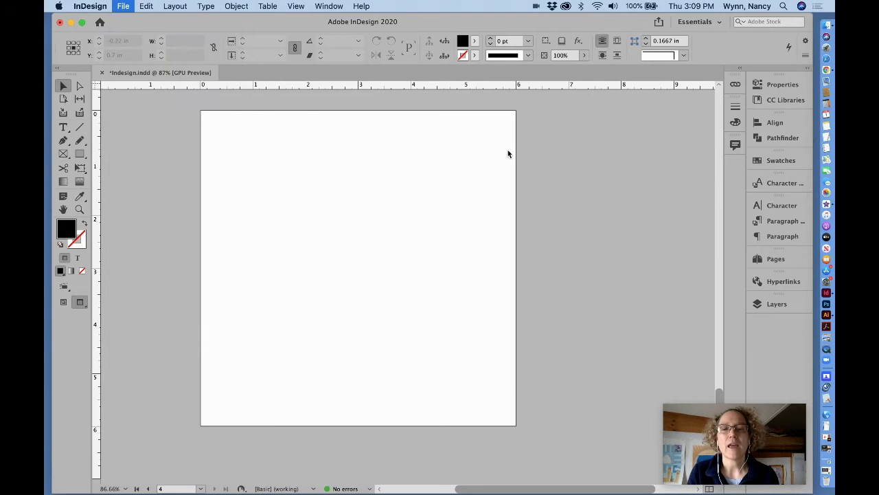
click(306, 207)
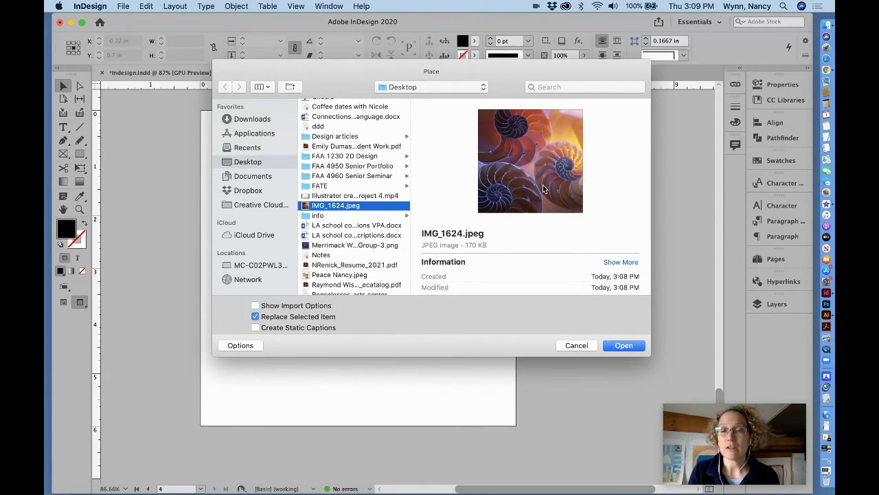
click(624, 346)
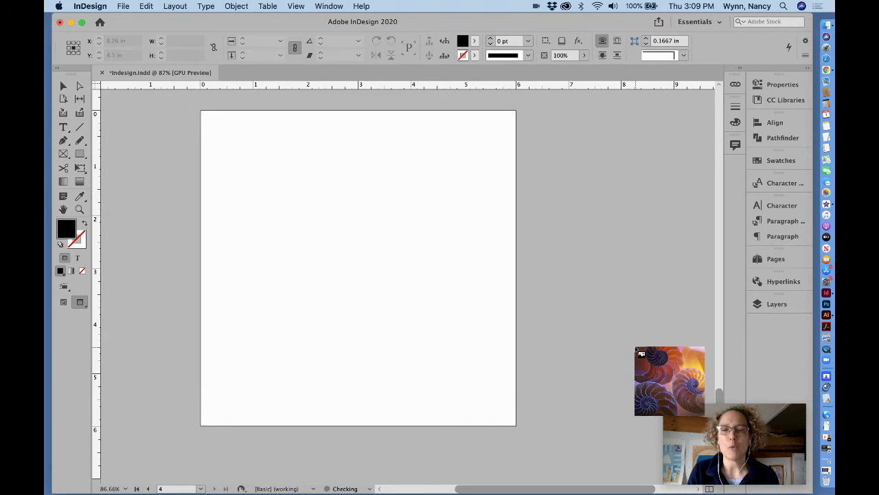
click(206, 119)
drag(204, 114, 487, 428)
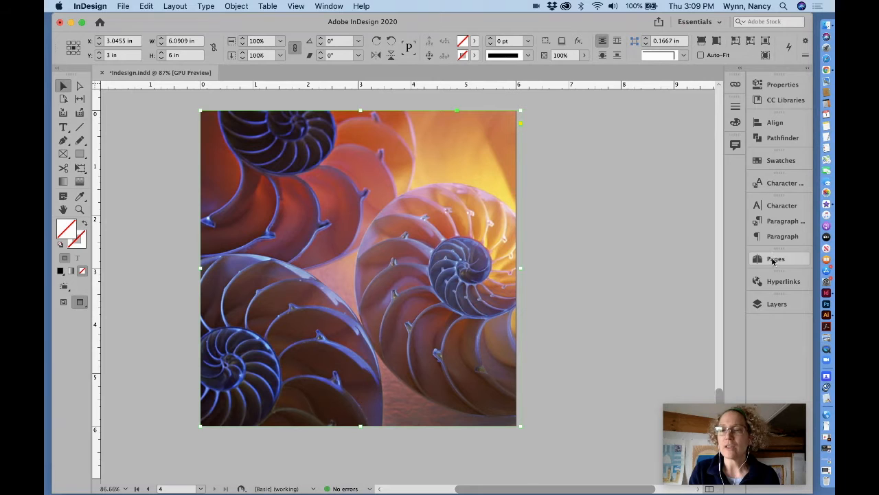
click(774, 259)
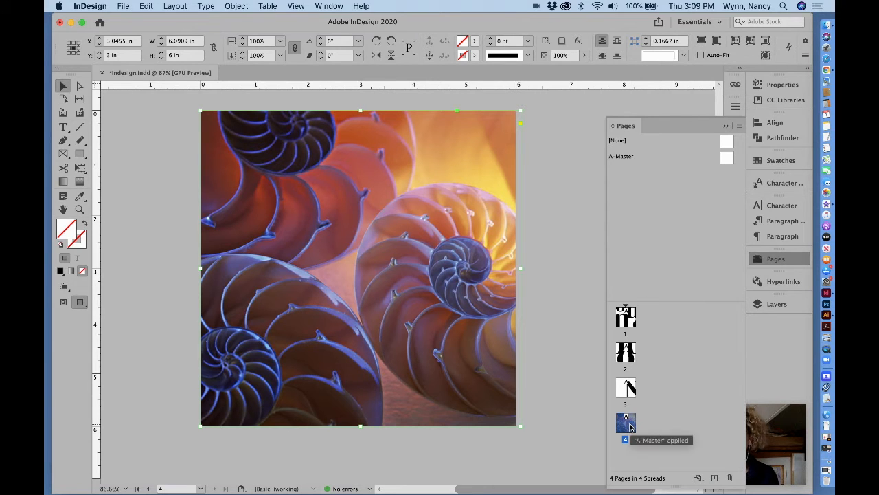
click(726, 126)
click(608, 154)
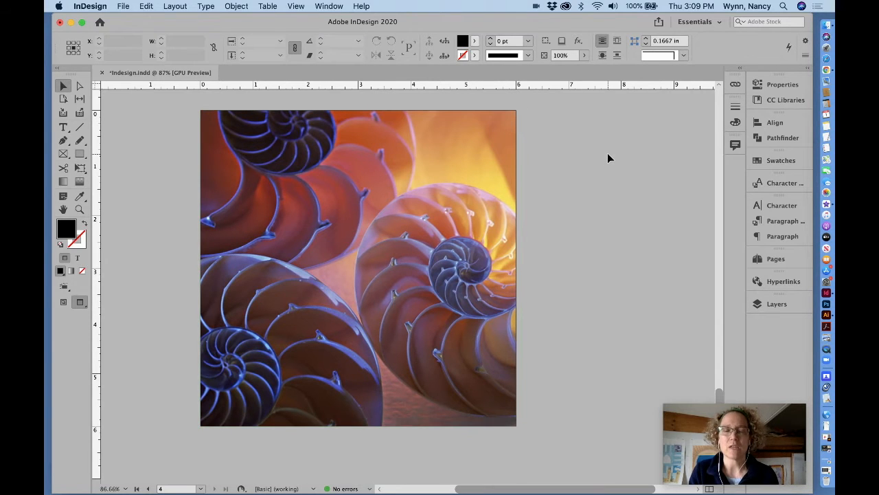
Move Layer 2 above Layer 3 in the layer order and lock Layer 3, keeping Layer 2 active
click(768, 306)
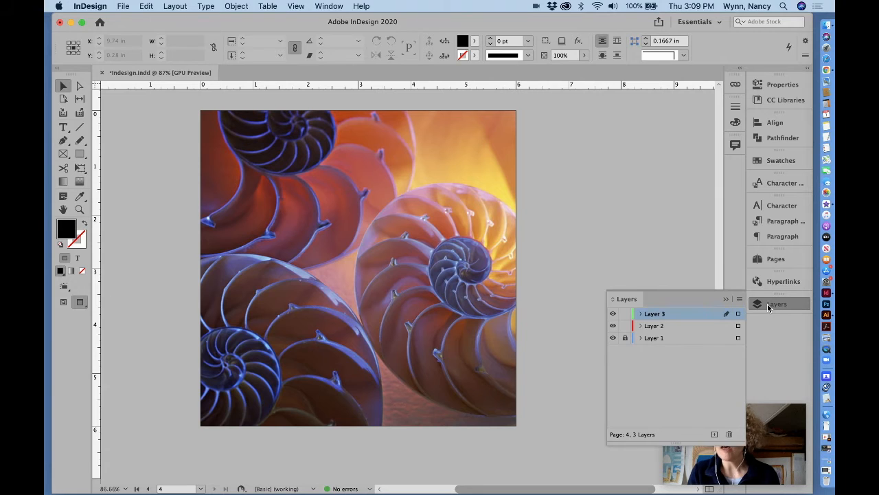
click(612, 314)
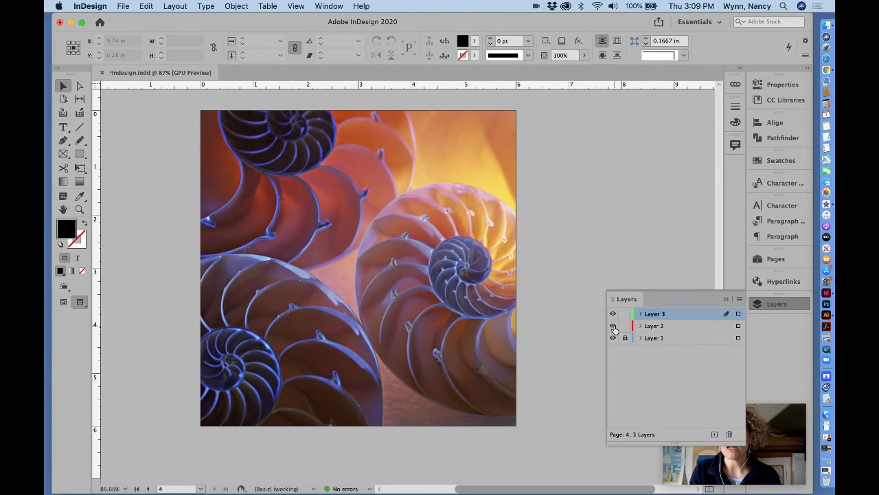
click(613, 326)
drag(671, 331, 667, 313)
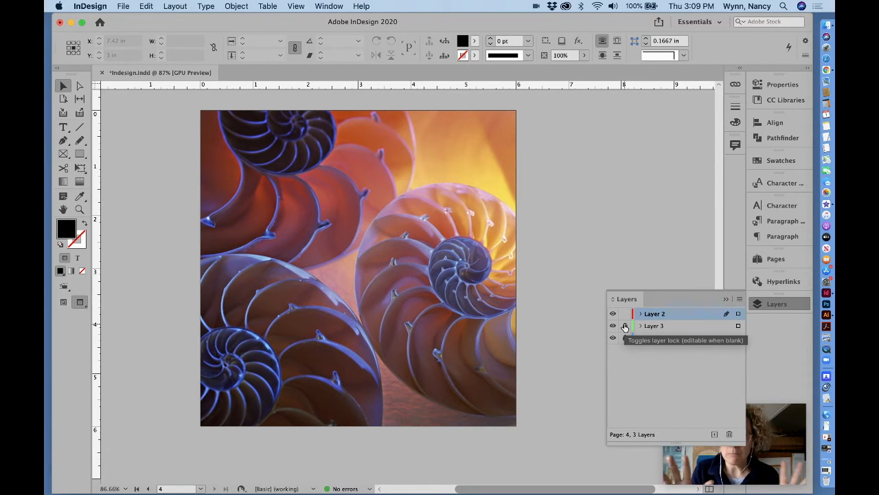
click(622, 326)
double_click(656, 314)
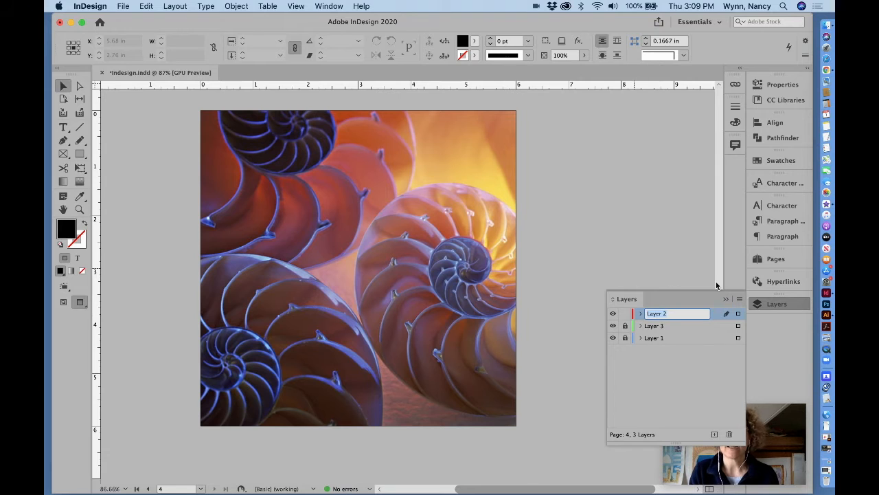
click(725, 299)
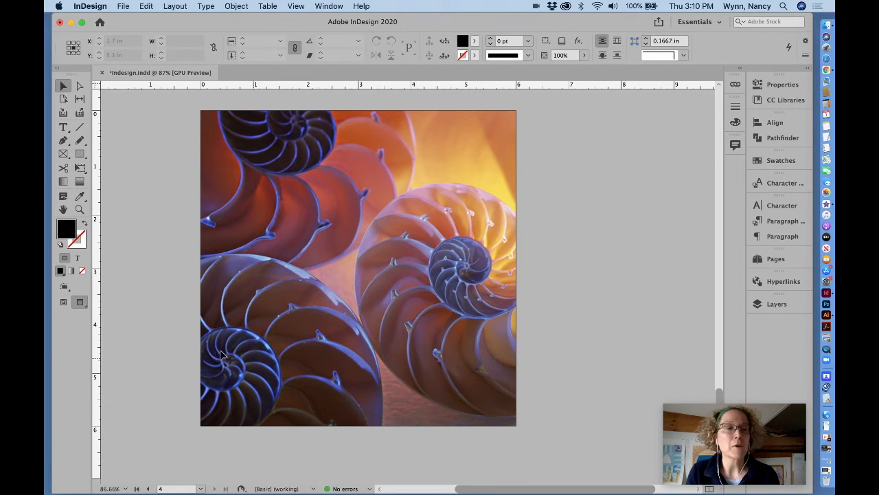
Add a text frame about 1.8 by 1.52 in over the shell photo and enter the letter e
click(61, 128)
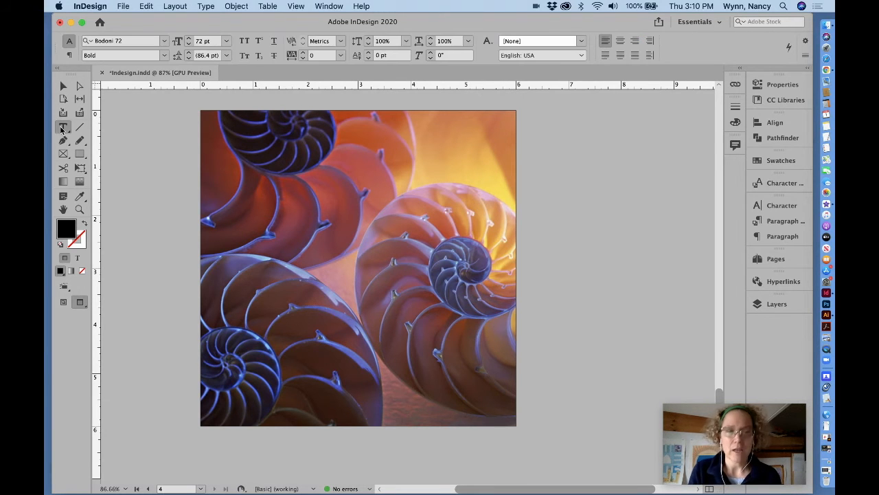
drag(256, 185, 352, 257)
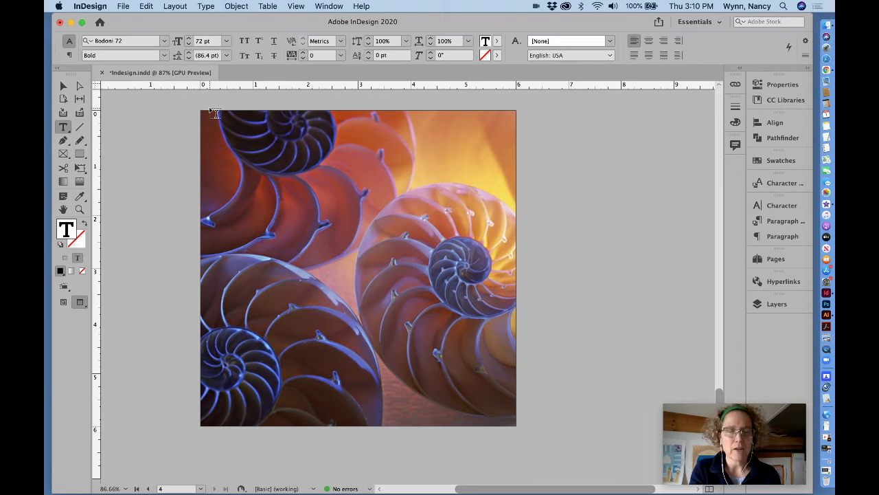
text(e)
Select the letter e and fill it with the Paper swatch
click(62, 125)
drag(256, 221, 287, 222)
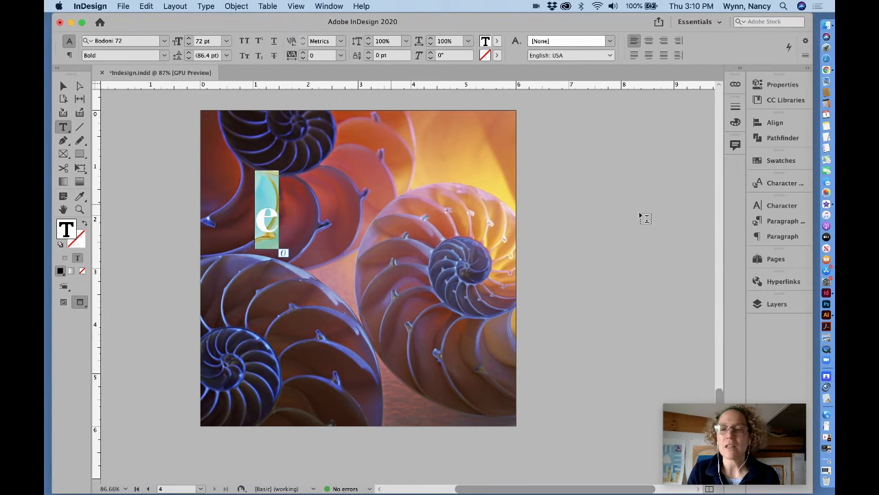
click(786, 160)
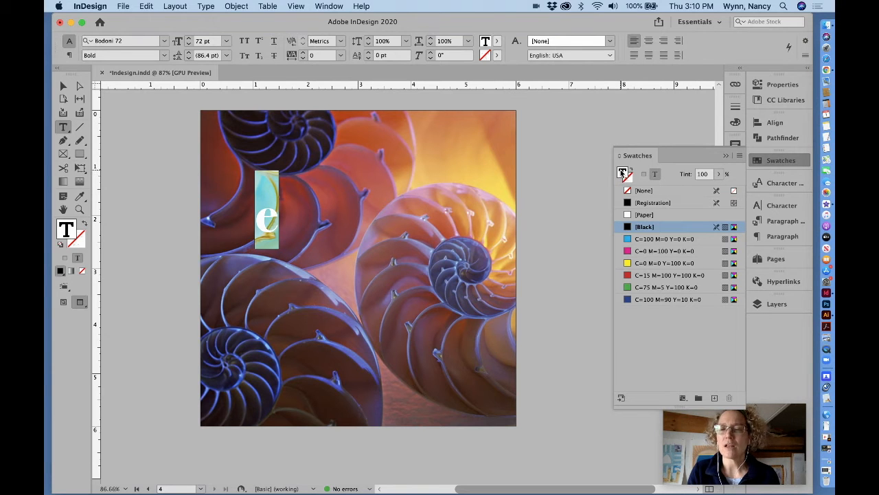
click(644, 215)
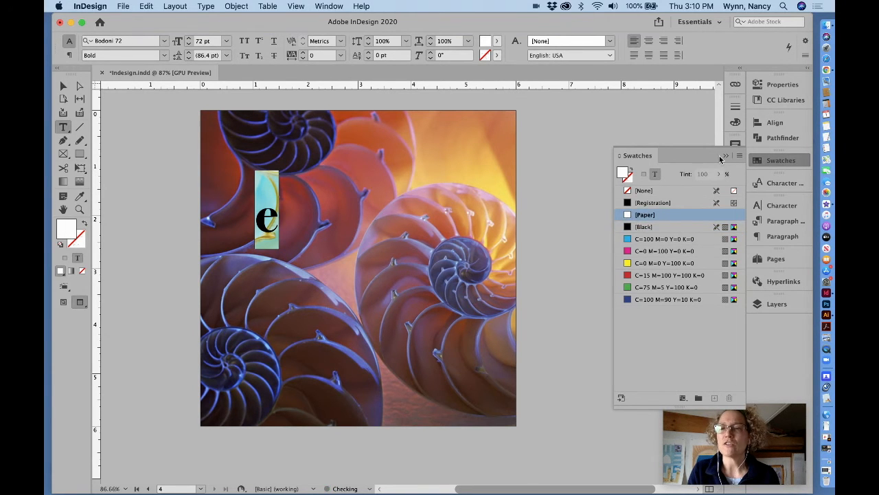
click(724, 155)
Enlarge the letter e to about 214 pt by scaling its frame to about 1.37 by 4.11 in
click(63, 85)
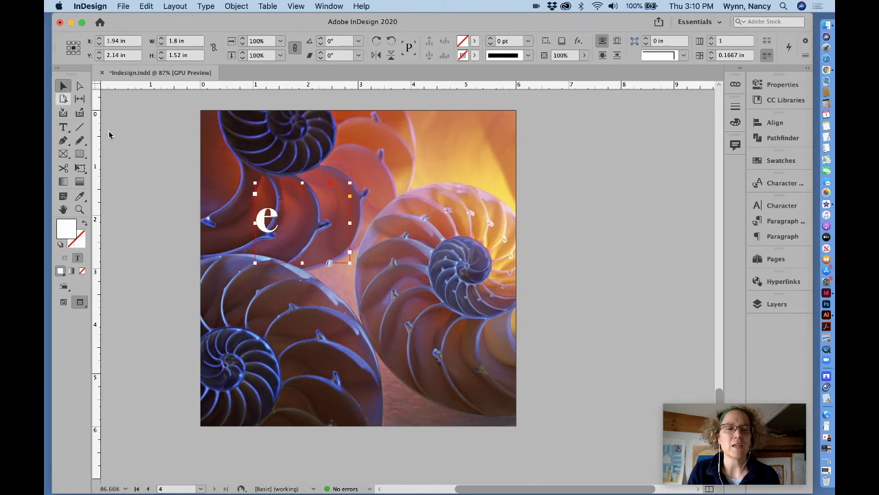
drag(349, 262, 382, 393)
click(79, 168)
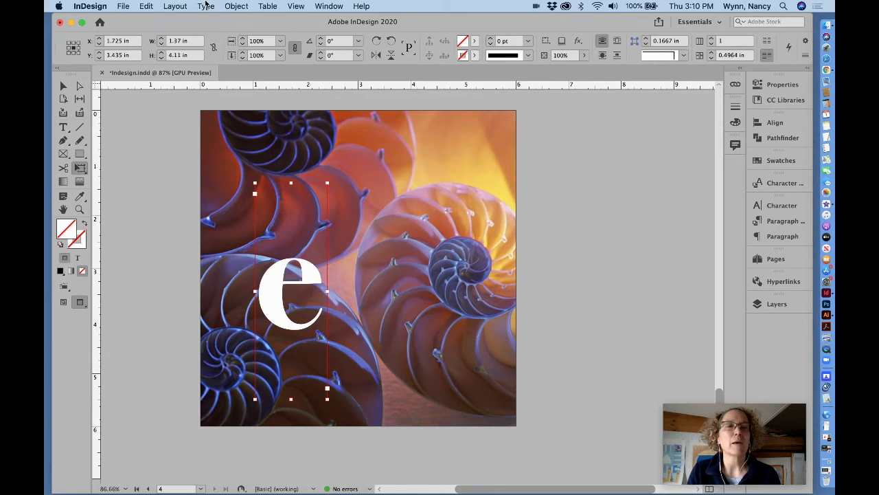
click(202, 6)
click(210, 6)
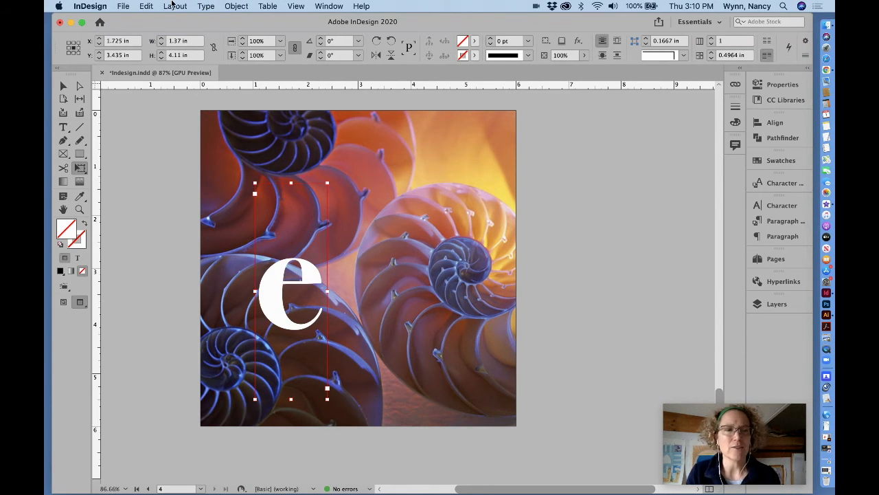
Set the letter e in Rockwell and enlarge its text frame to about 4.21 by 4.46 in so the letter fits
click(64, 127)
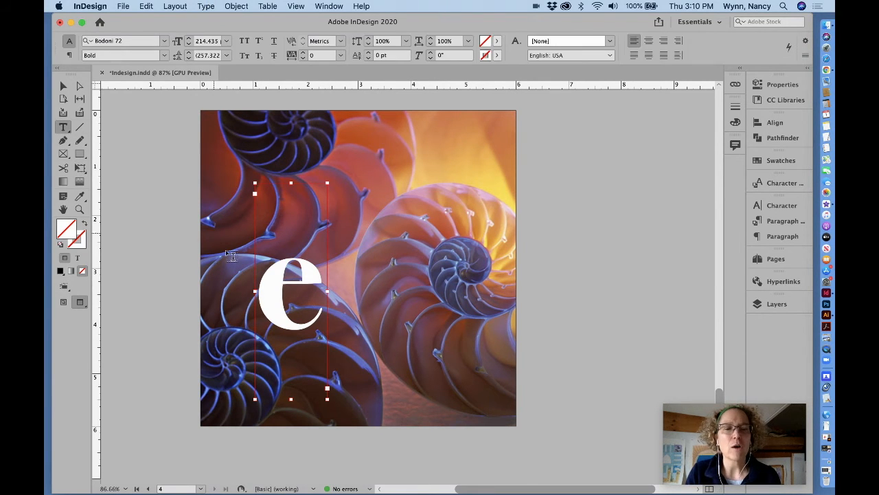
click(269, 299)
scroll(309, 260, down, 1)
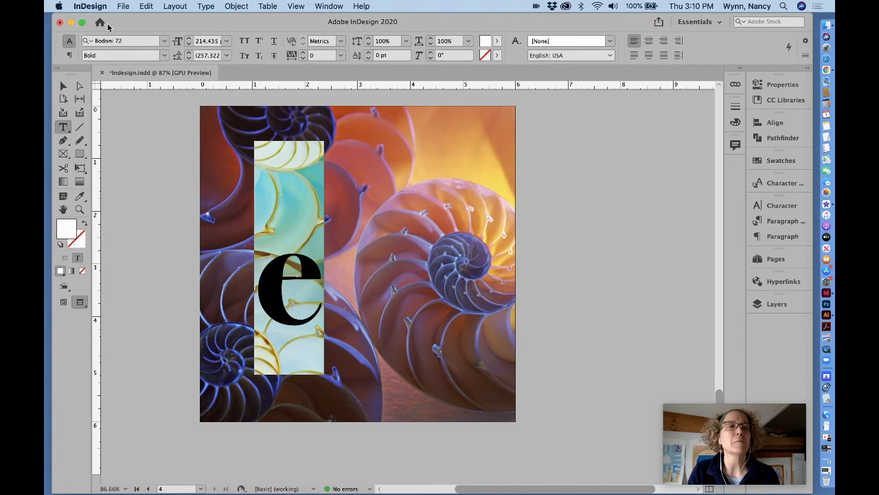
click(164, 41)
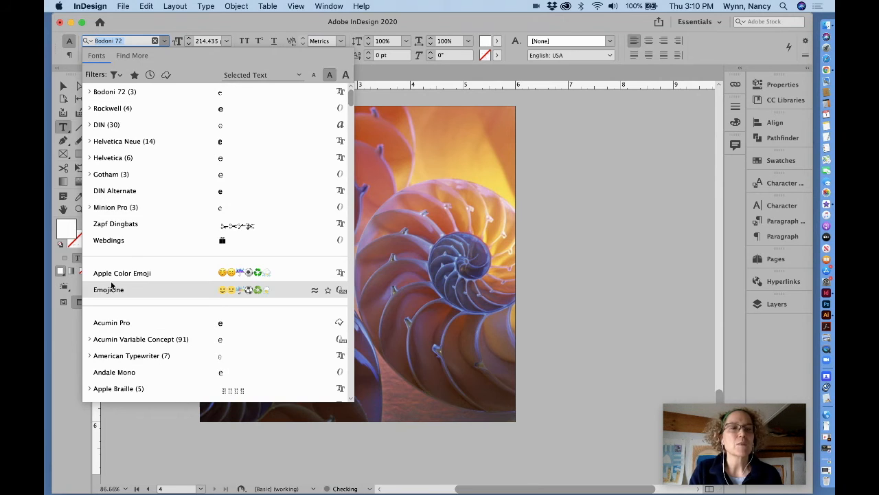
scroll(122, 337, down, 5)
scroll(123, 341, down, 4)
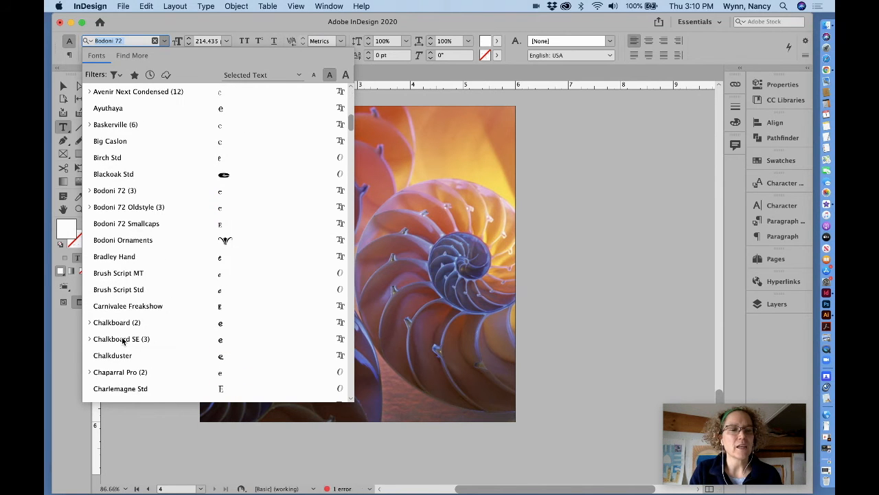
scroll(123, 341, up, 9)
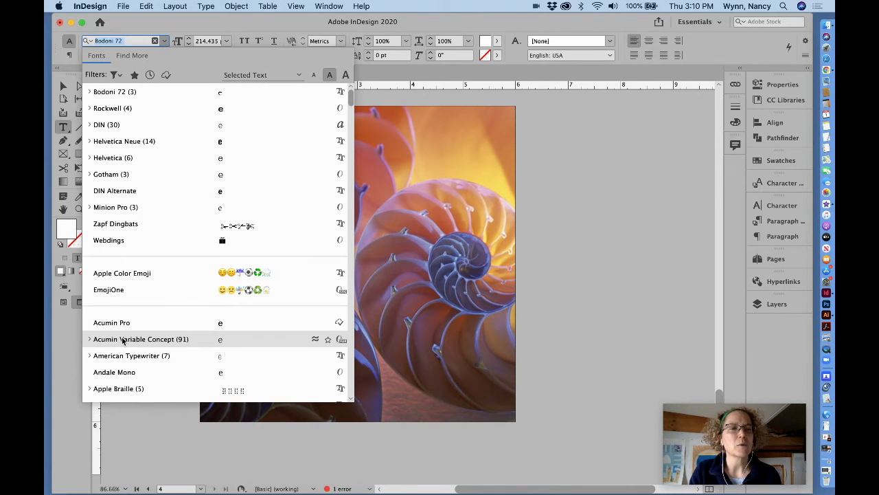
click(111, 113)
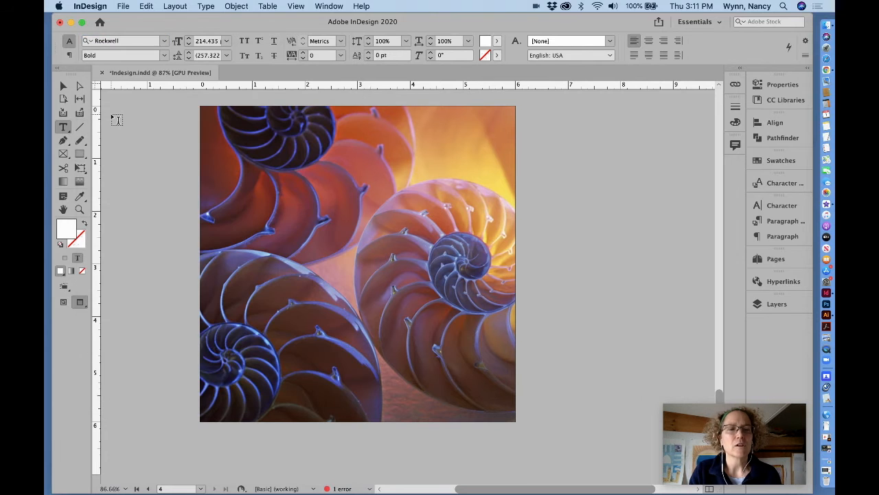
click(63, 85)
drag(327, 396, 475, 412)
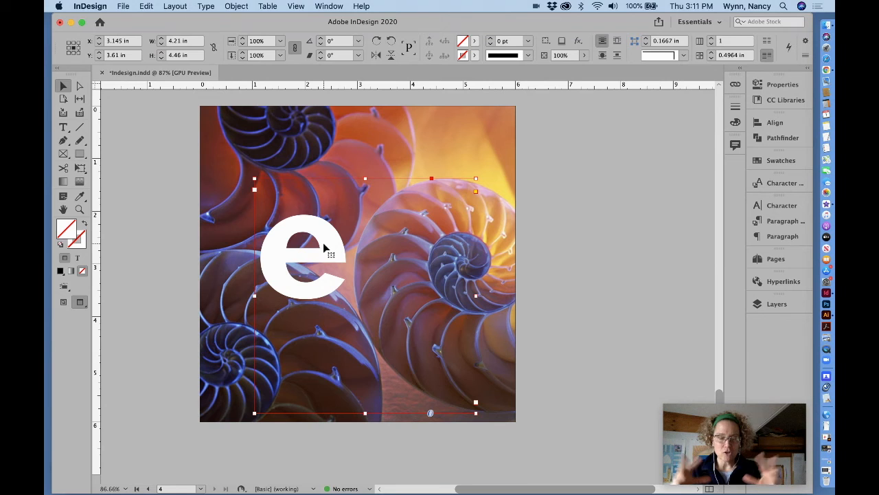
Change the letter e's font to Avenir and move its frame to about X 3.565 in, Y 2.31 in
key(t)
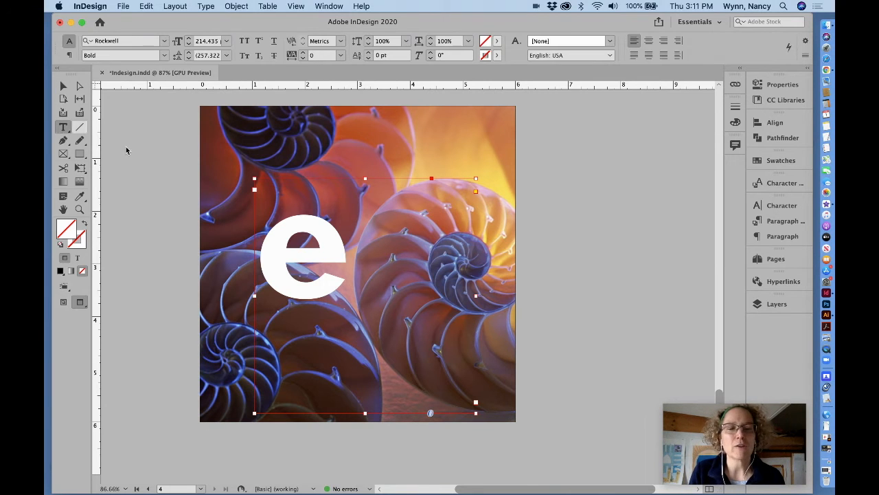
double_click(346, 291)
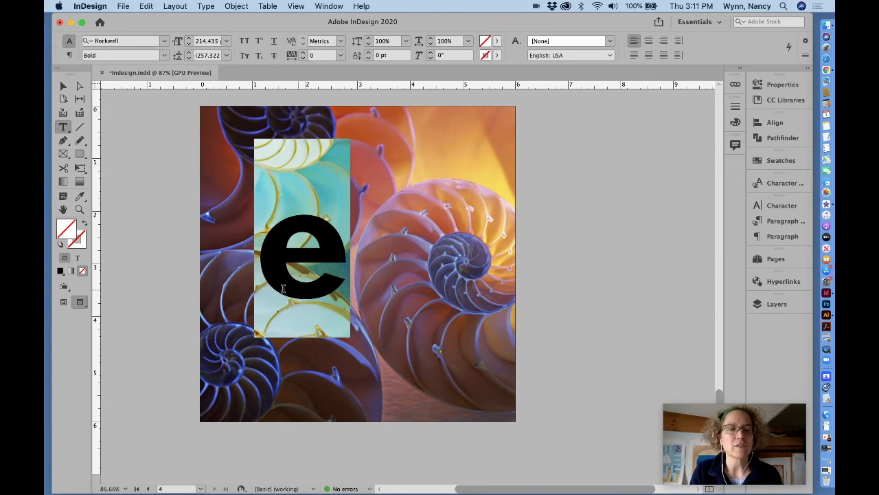
click(164, 41)
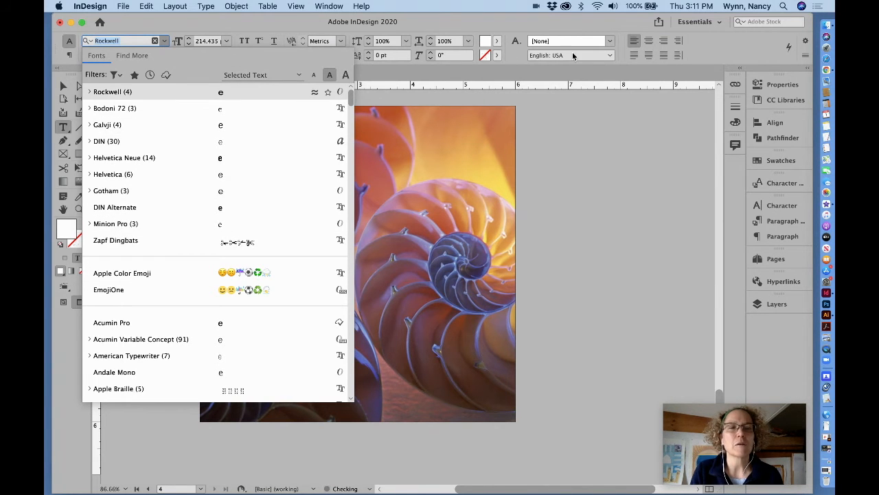
scroll(176, 363, down, 5)
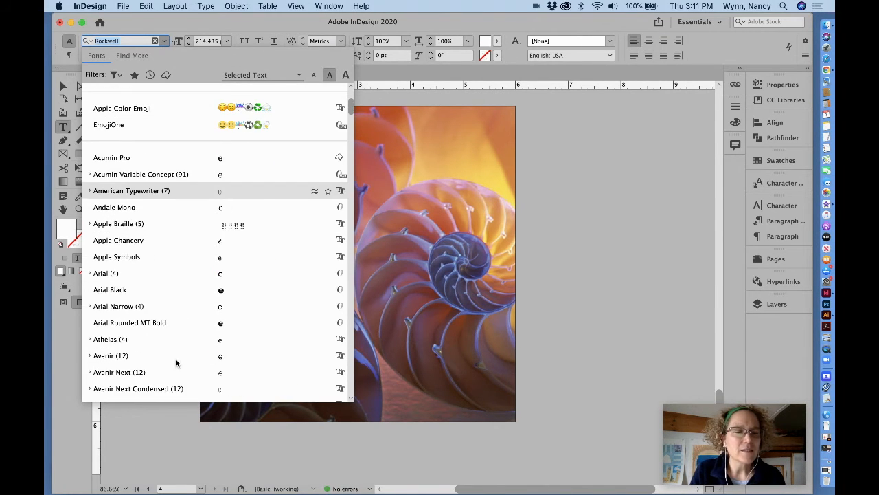
click(108, 358)
click(62, 85)
drag(303, 283, 325, 214)
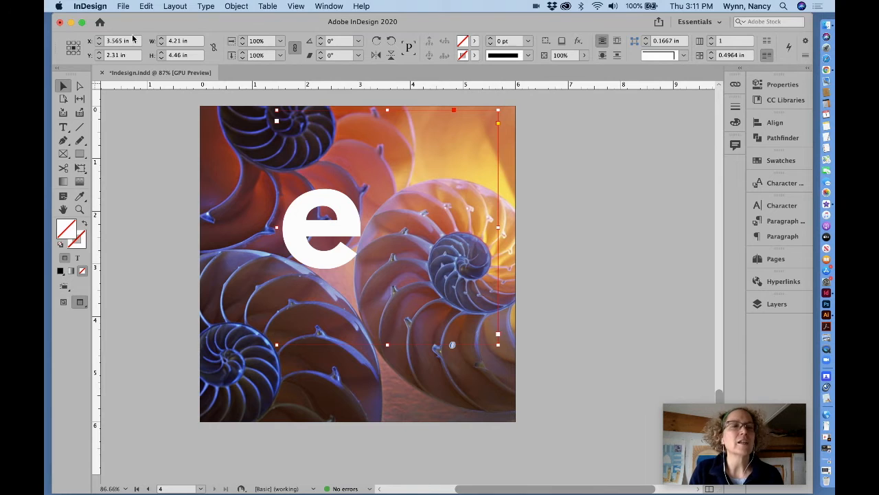
Try the Avenir Heavy style on the letter e and return it to Black
click(782, 205)
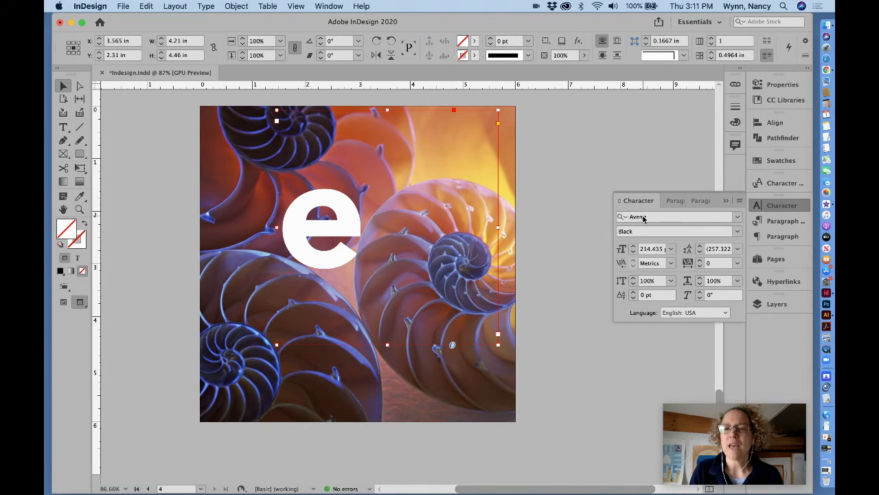
click(738, 231)
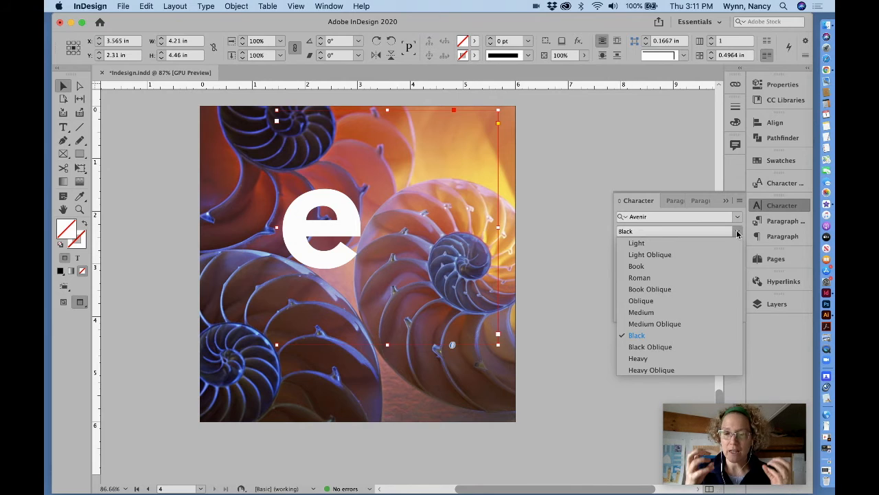
click(653, 358)
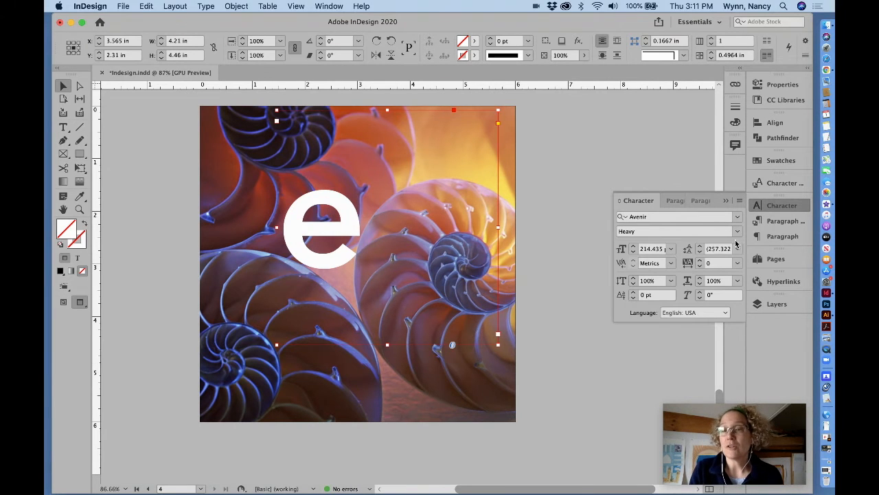
click(738, 231)
click(656, 335)
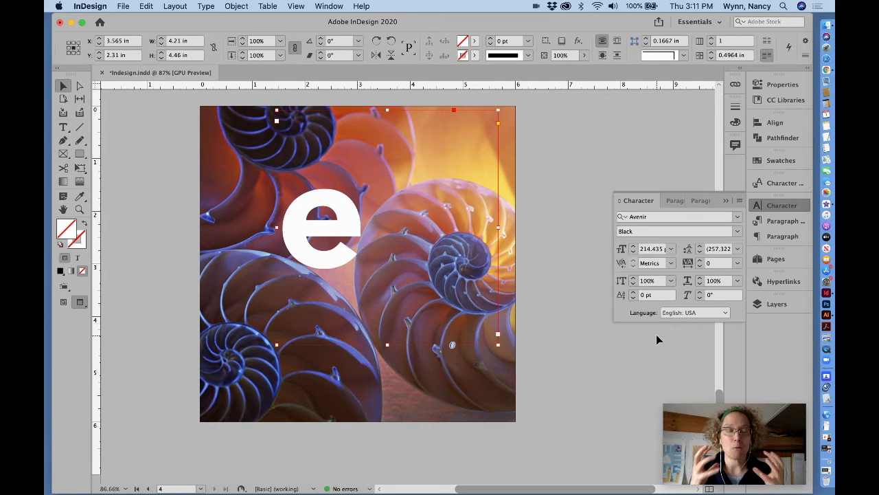
click(726, 199)
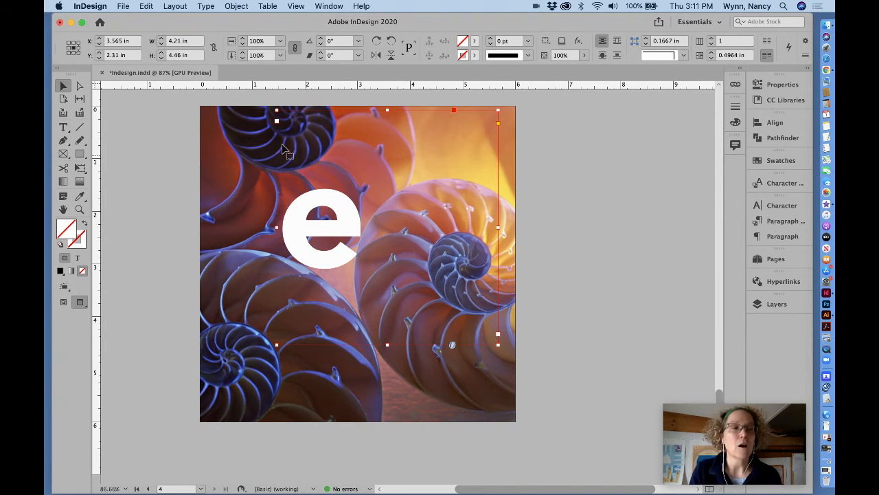
Move the letter e's frame to about X 3.545 in, Y 2.71 in and convert the letter to outlines
drag(325, 248, 323, 270)
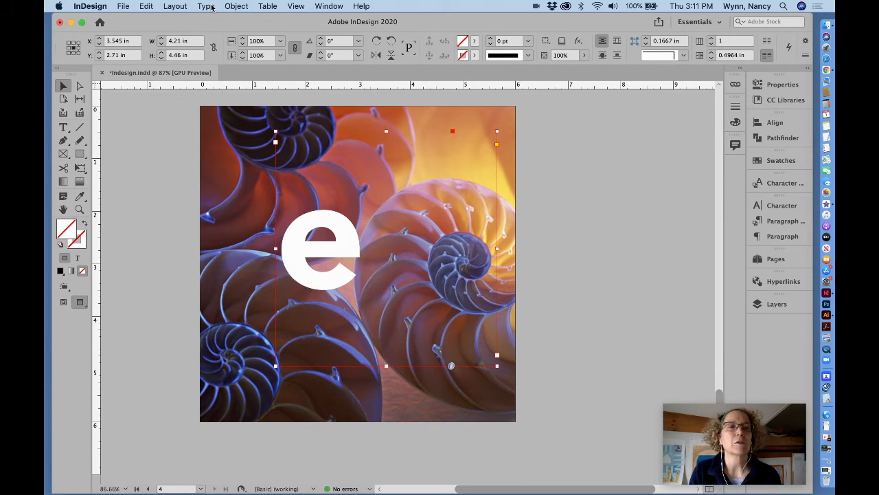
click(207, 6)
click(232, 137)
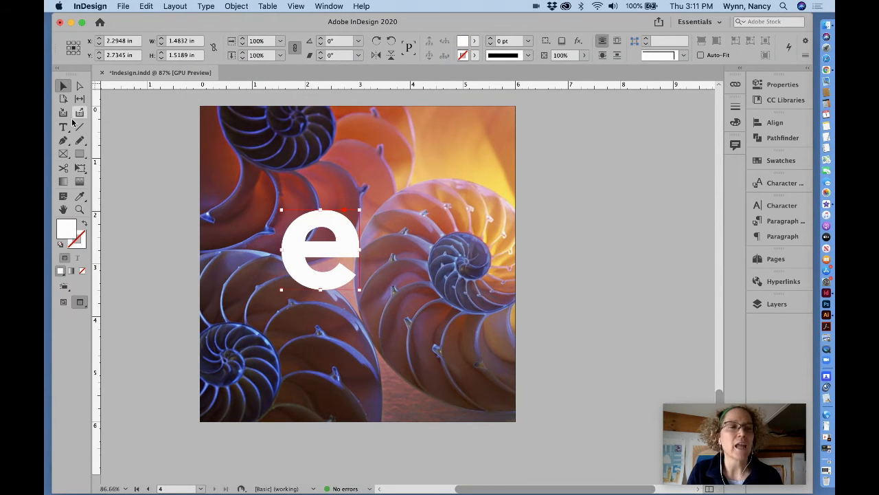
Scale the outlined e to about 2.65 by 2.72 in and move it to about X 2.10 in, Y 1.55 in
click(79, 169)
drag(362, 293, 419, 343)
drag(392, 252, 363, 178)
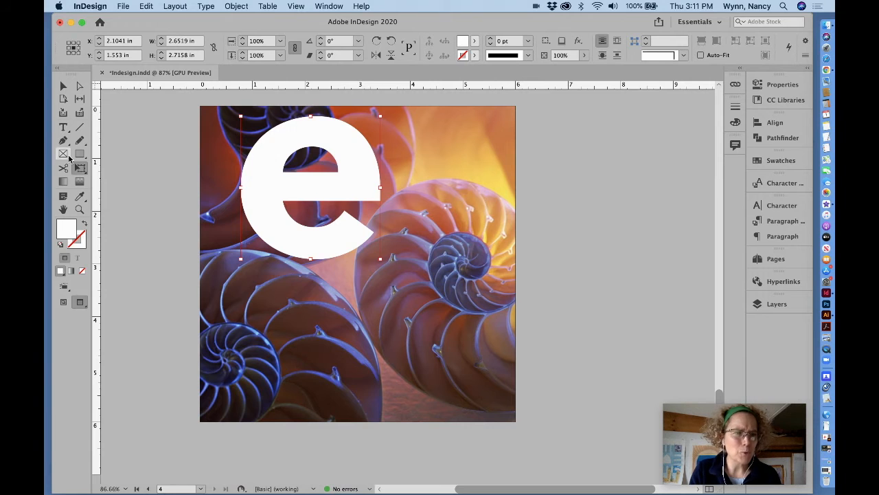
Rotate the e to about 170.5° and move it up and right so it runs off the page's top edge
drag(79, 169, 120, 192)
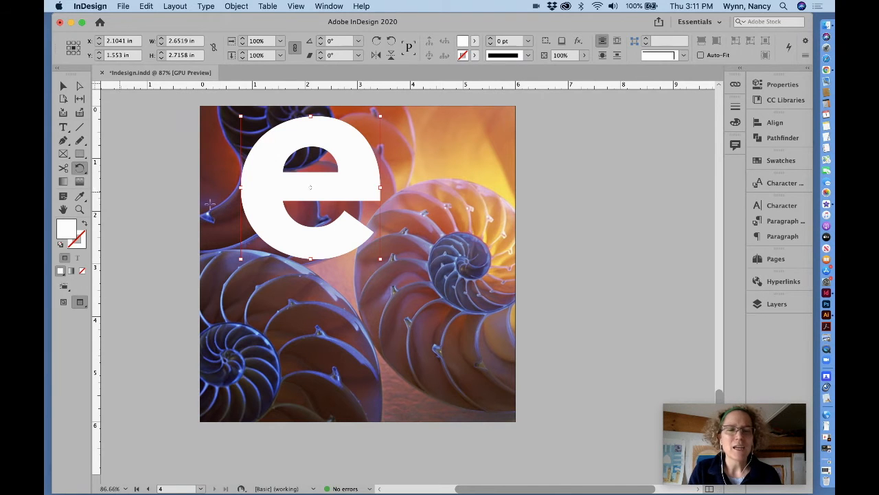
drag(382, 261, 290, 341)
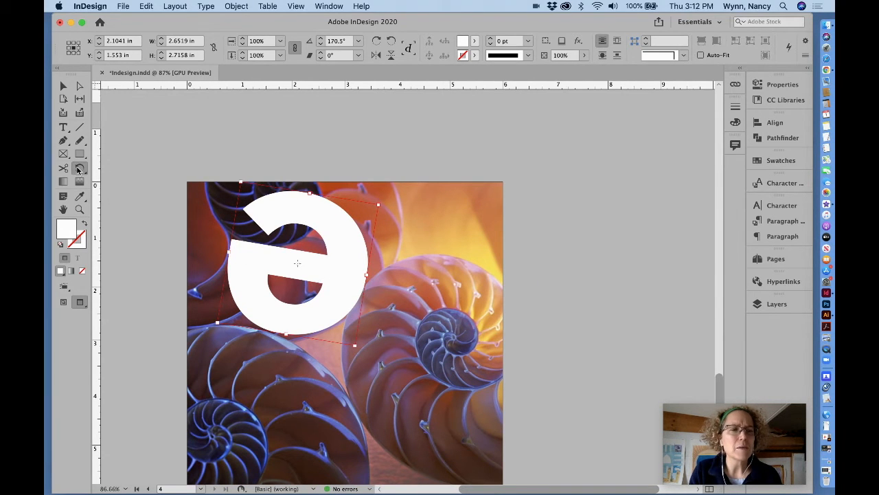
click(62, 85)
drag(328, 258, 352, 234)
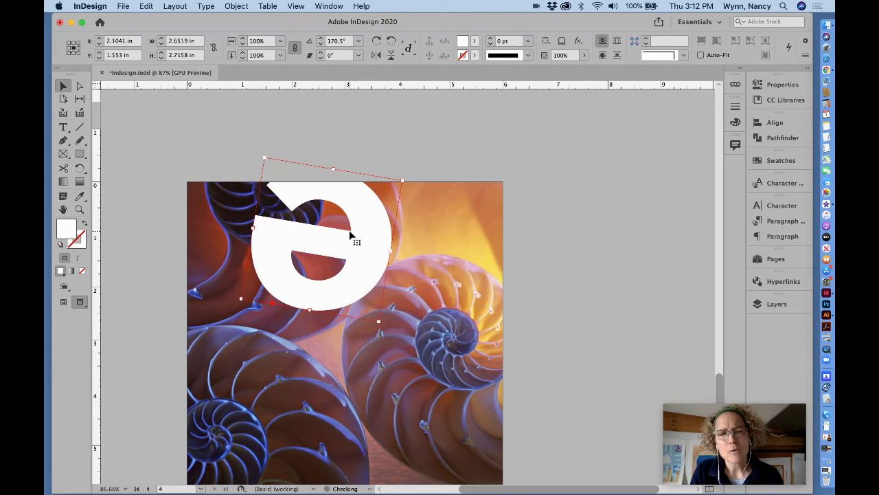
Enlarge the rotated e to about 3.41 by 3.49 in with the Free Transform tool
click(80, 169)
drag(80, 168, 108, 181)
drag(241, 299, 198, 338)
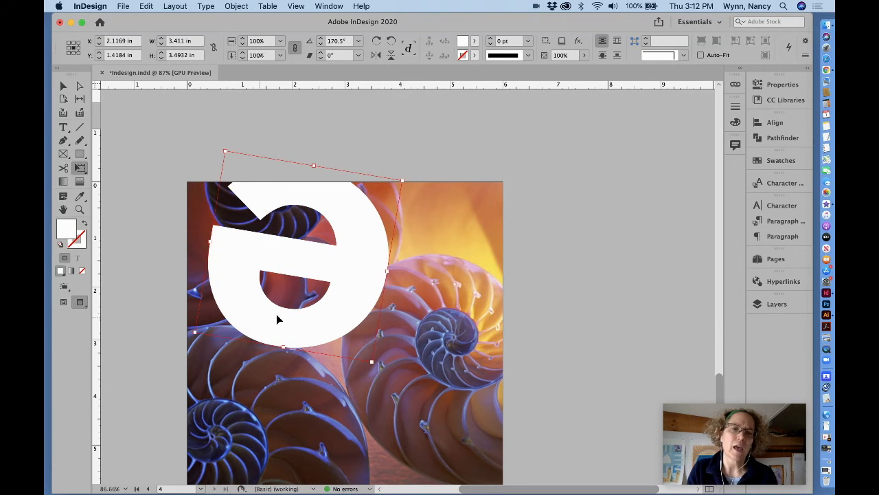
Rotate the enlarged e to about -146° and move it to about X 2.21 in, Y 1.10 in
drag(80, 171, 106, 191)
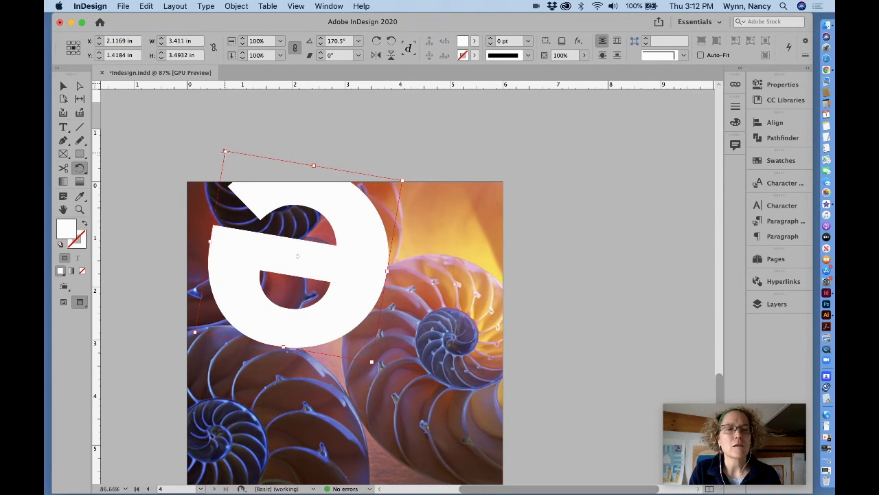
drag(225, 150, 175, 229)
click(64, 87)
drag(359, 255, 364, 239)
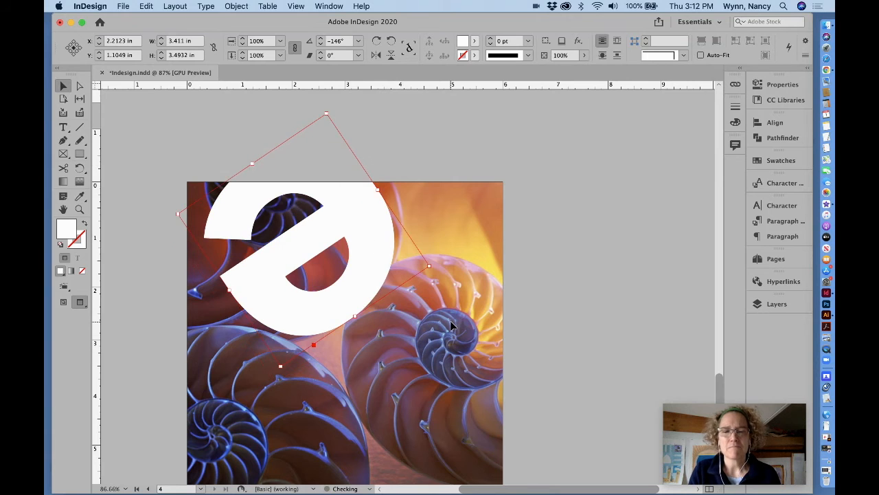
Duplicate the e by copy and paste and place the second e at about X 4.59 in, Y 3.48 in
scroll(451, 327, down, 3)
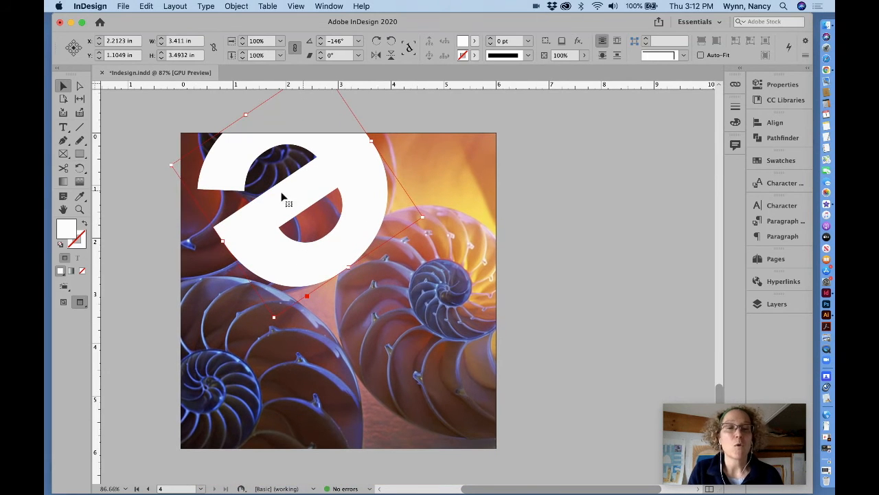
click(147, 6)
click(155, 57)
click(147, 5)
click(155, 67)
drag(442, 287, 456, 316)
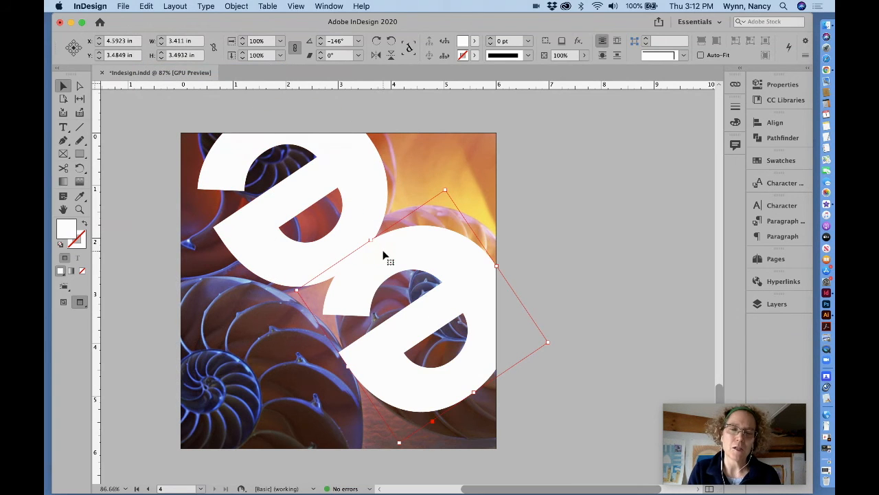
Rotate the second e to about -31° and move it to about X 4.72 in, Y 3.08 in
click(79, 168)
drag(489, 307, 477, 264)
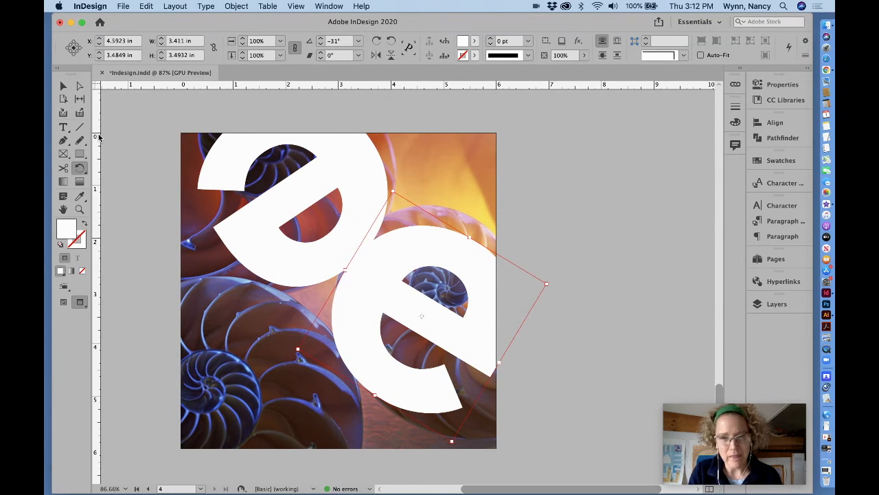
click(63, 85)
drag(389, 250, 397, 228)
Copy and paste the second e and place the third e at about X 1.66 in, Y 4.38 in
click(147, 6)
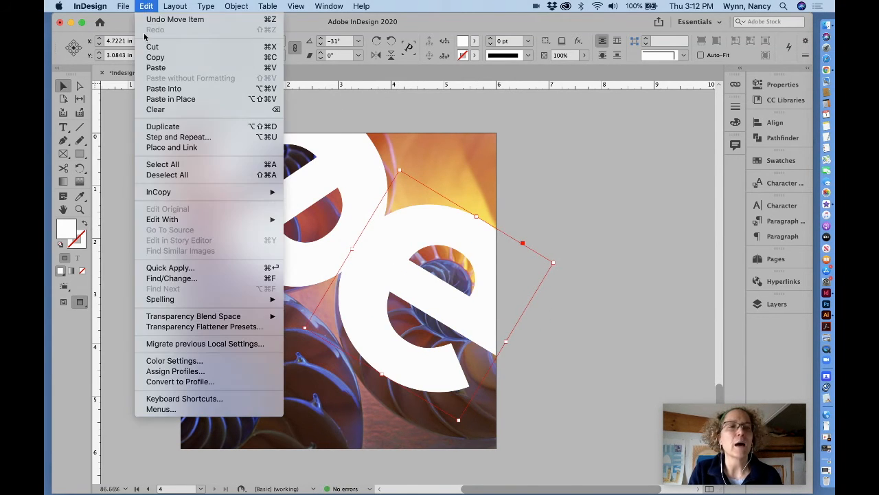
click(150, 57)
click(146, 5)
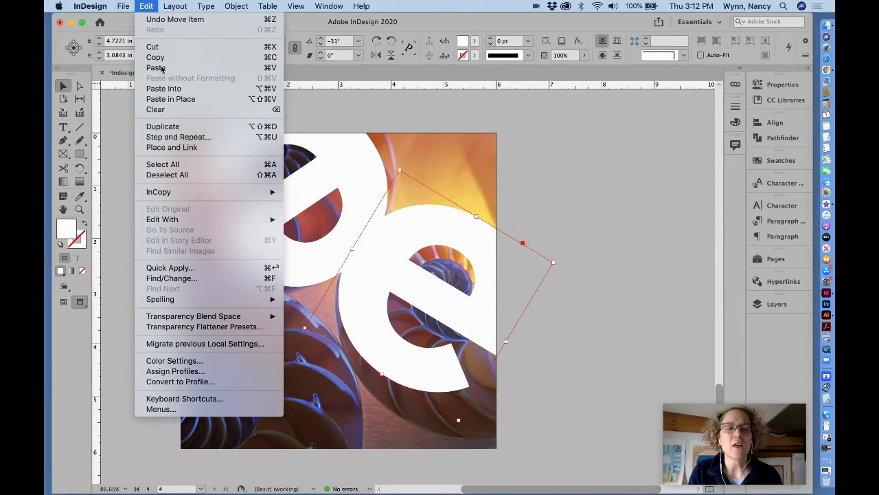
click(150, 67)
drag(377, 252, 238, 328)
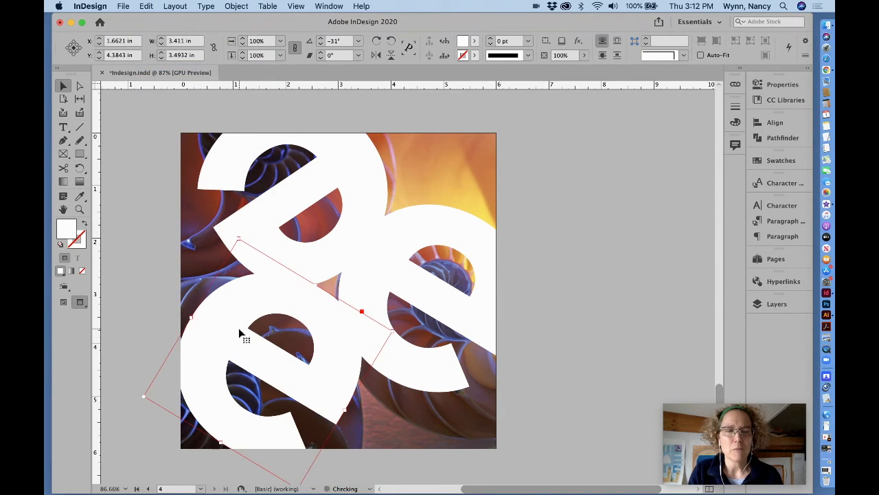
Rotate the third e in the page's lower-left area to about 17°
click(79, 169)
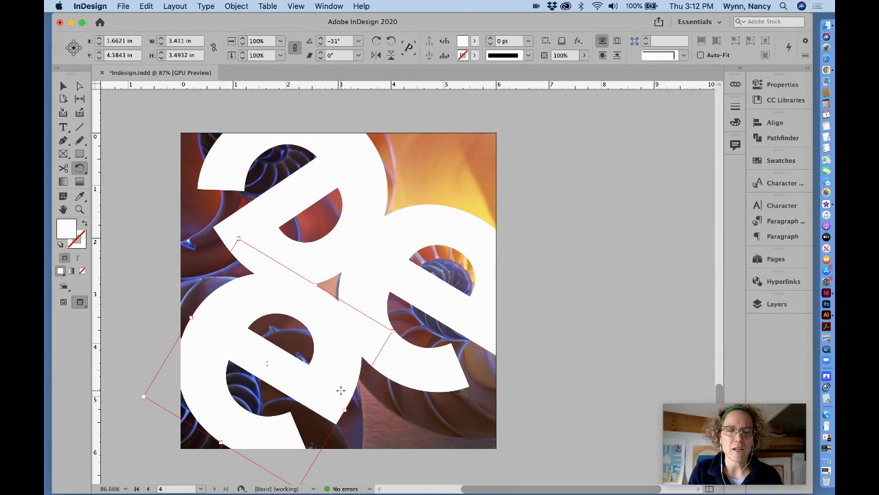
drag(334, 396, 234, 412)
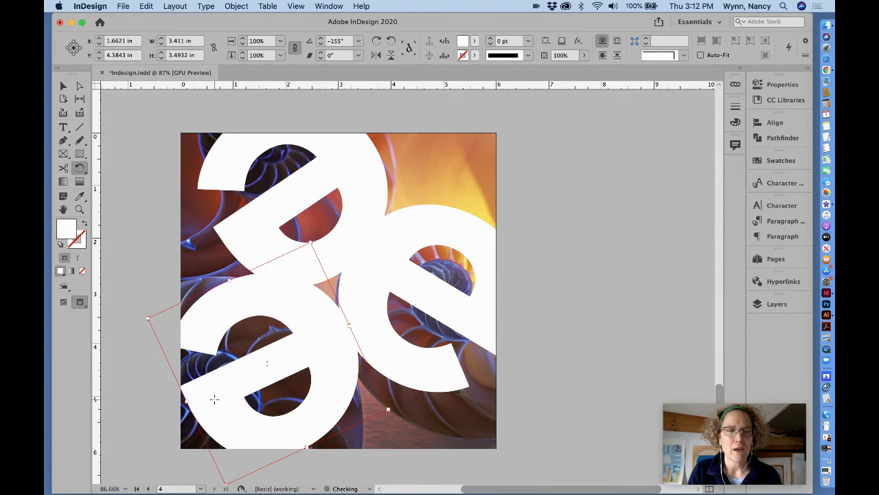
drag(213, 398, 334, 334)
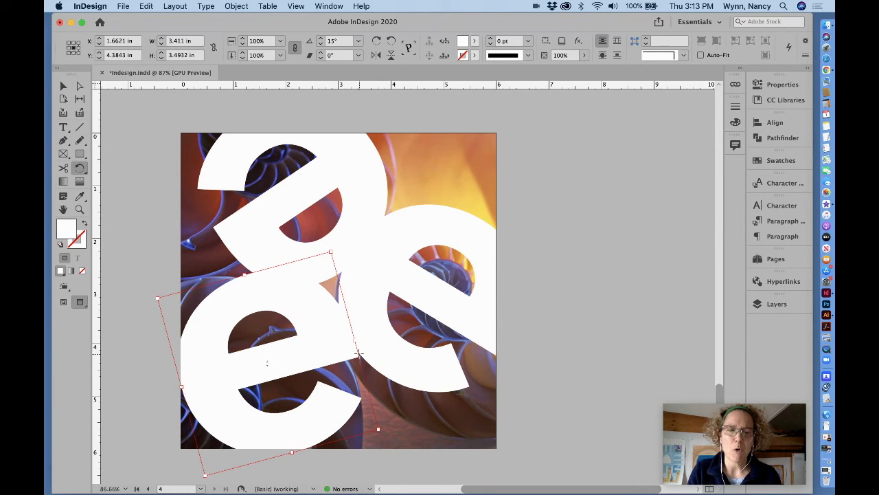
drag(340, 352, 339, 347)
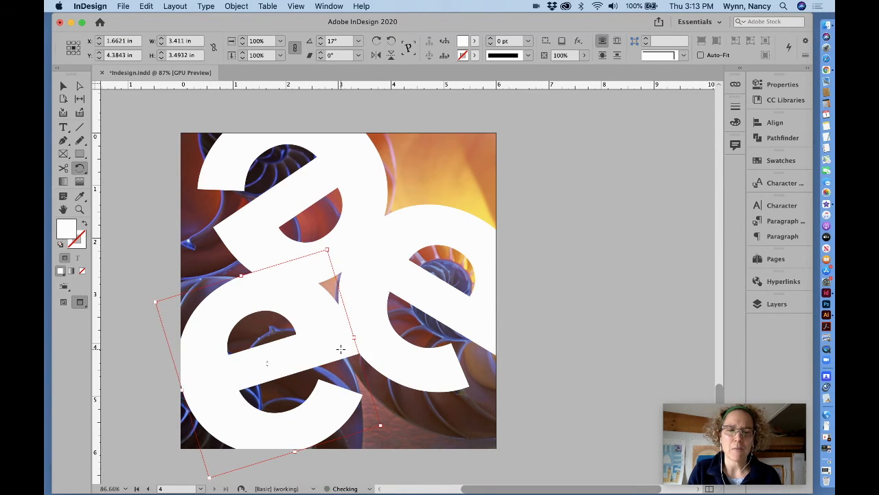
Select the second e on the page's right side and adjust its rotation to about -28°
key(v)
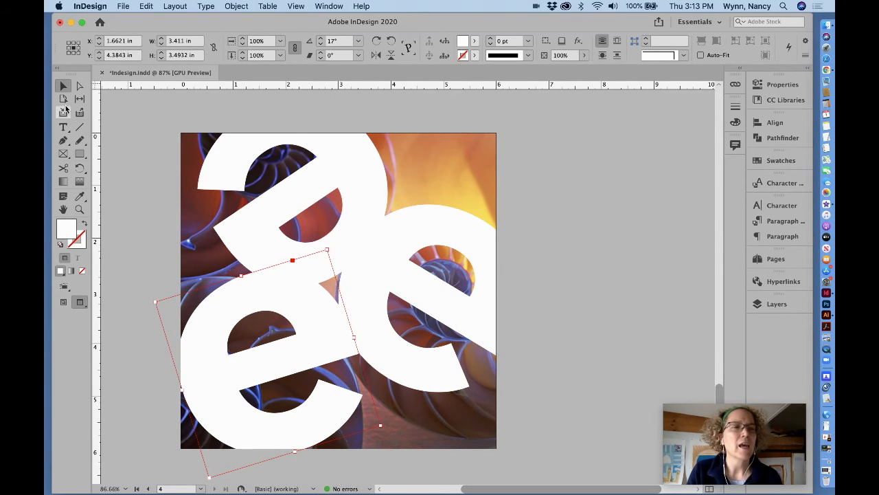
click(470, 246)
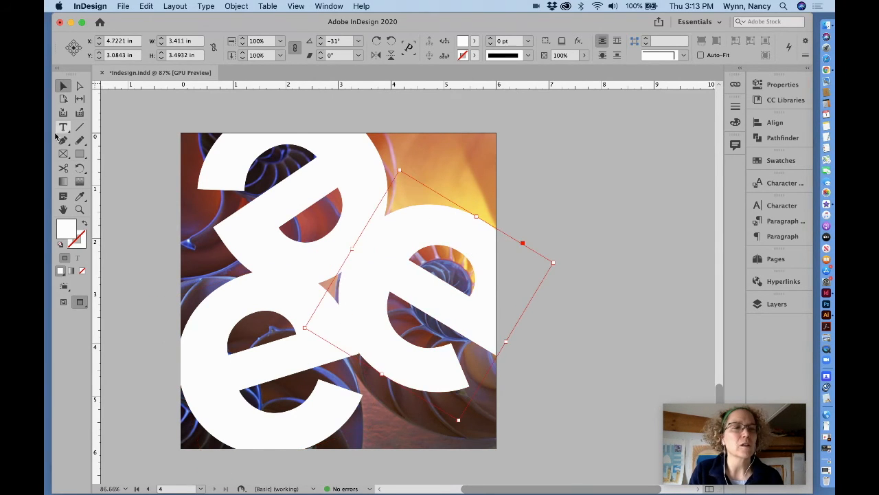
click(80, 168)
mouse_move(490, 304)
mouse_down()
mouse_move(491, 293)
mouse_move(485, 312)
mouse_up()
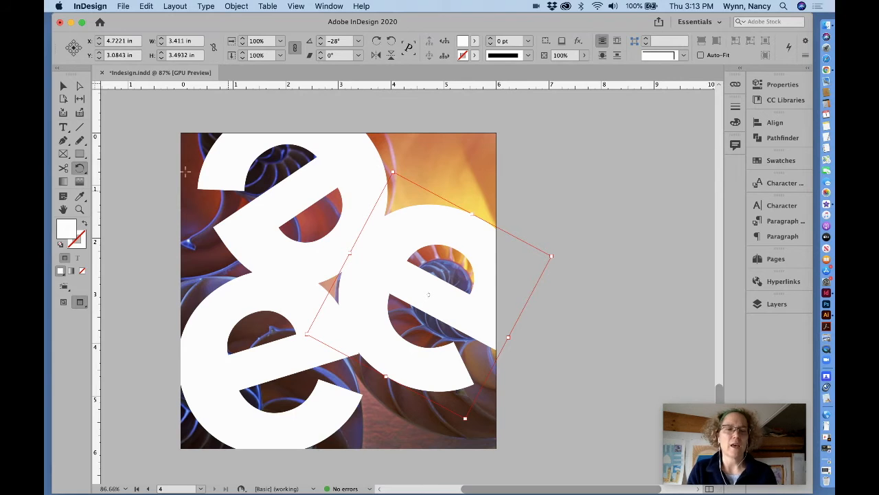
Select all three e's and scale them together to about 5.90 by 6.06 in so they fit the page width
click(63, 87)
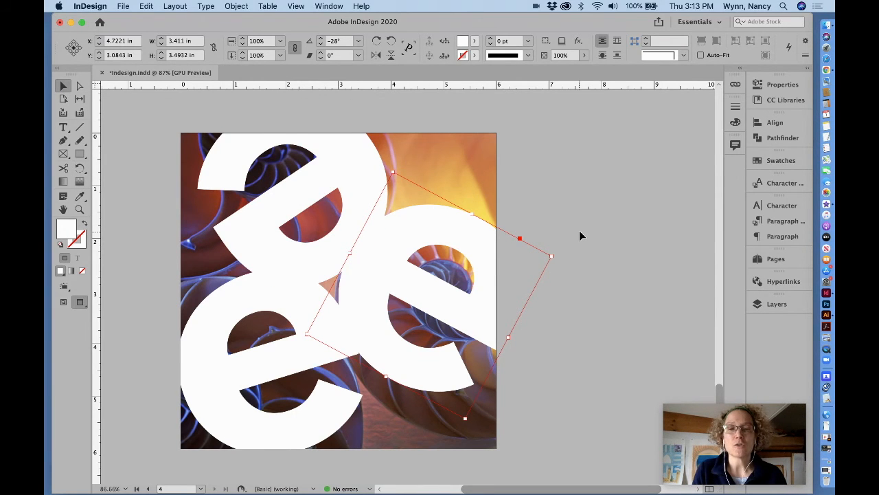
scroll(578, 232, down, 2)
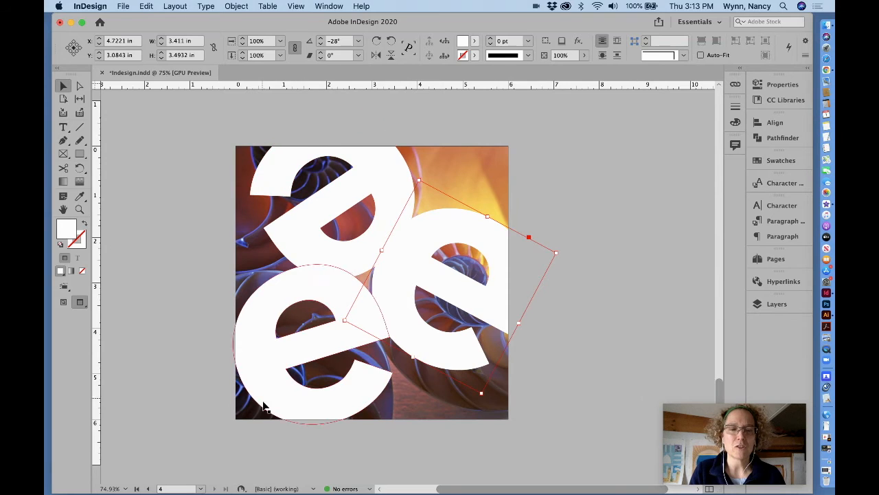
shift+click(388, 194)
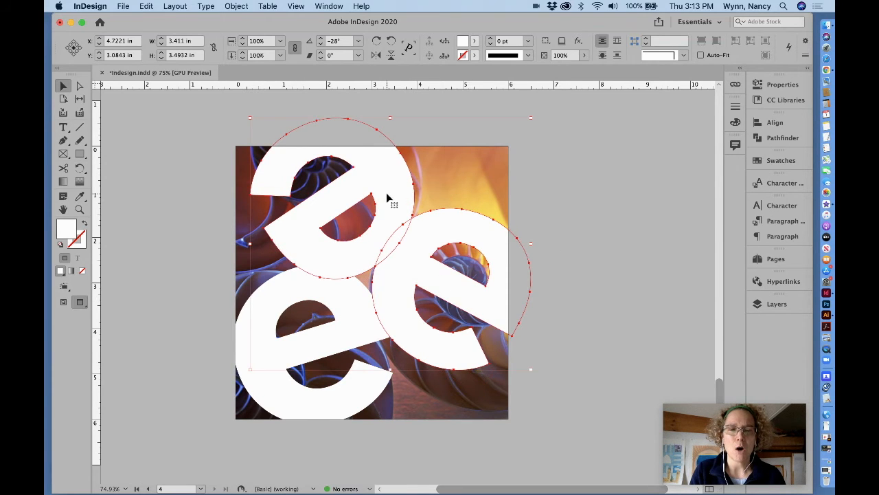
shift+click(275, 397)
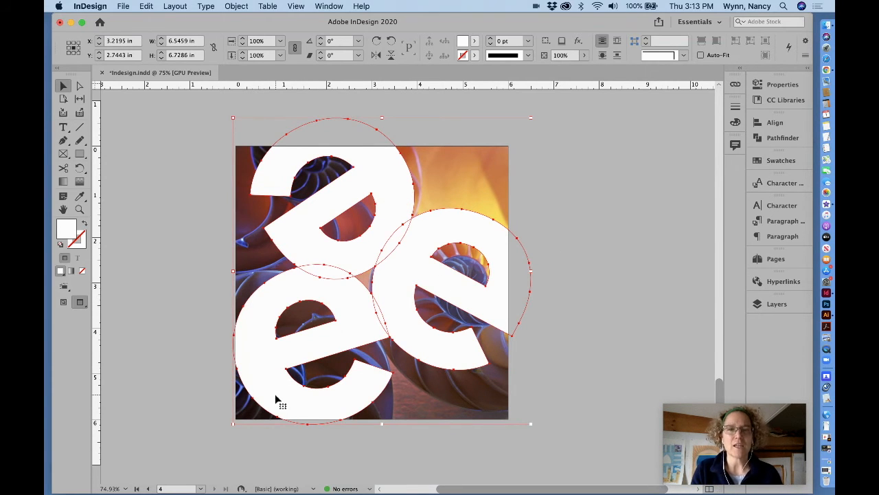
click(79, 168)
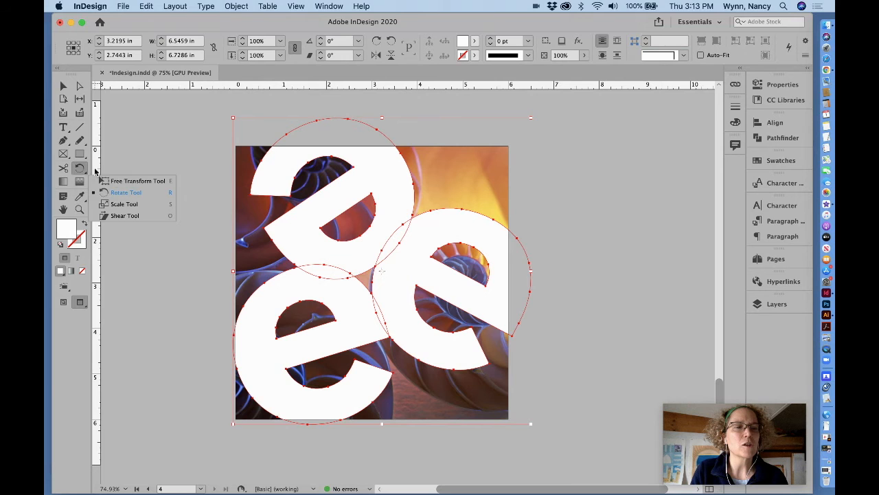
click(134, 181)
drag(530, 118, 506, 143)
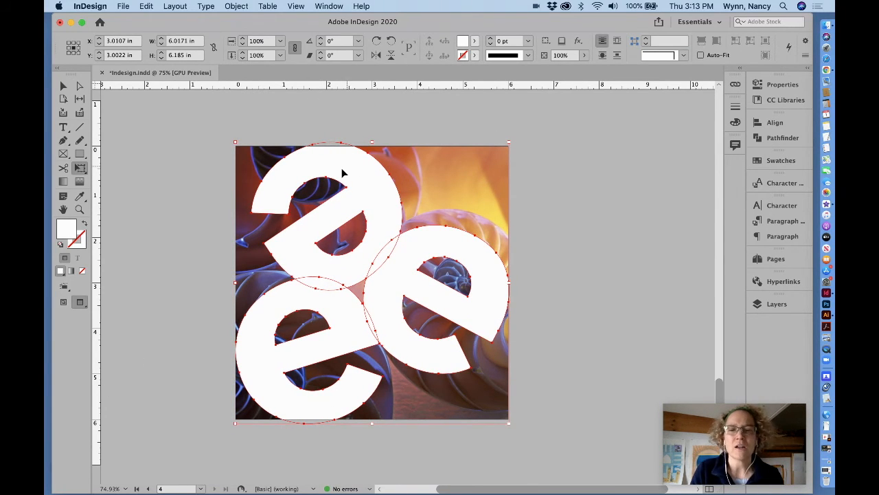
drag(234, 424, 237, 421)
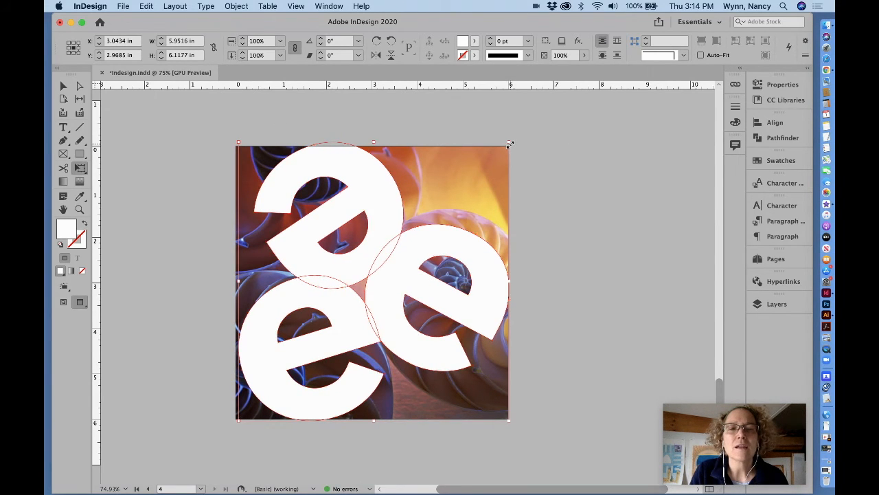
drag(509, 145, 507, 146)
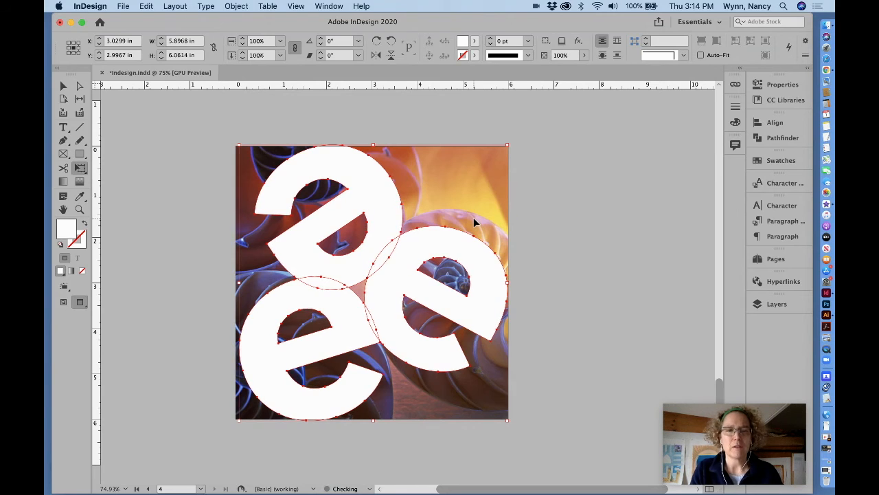
Toggle the visibility of Layer 3 and Layer 2 off and on to check what each layer contains
click(63, 85)
click(146, 147)
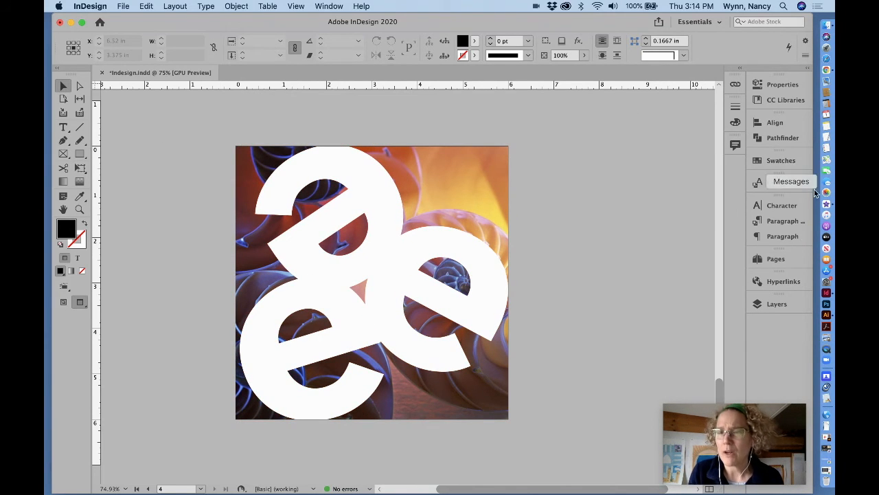
click(775, 304)
click(613, 326)
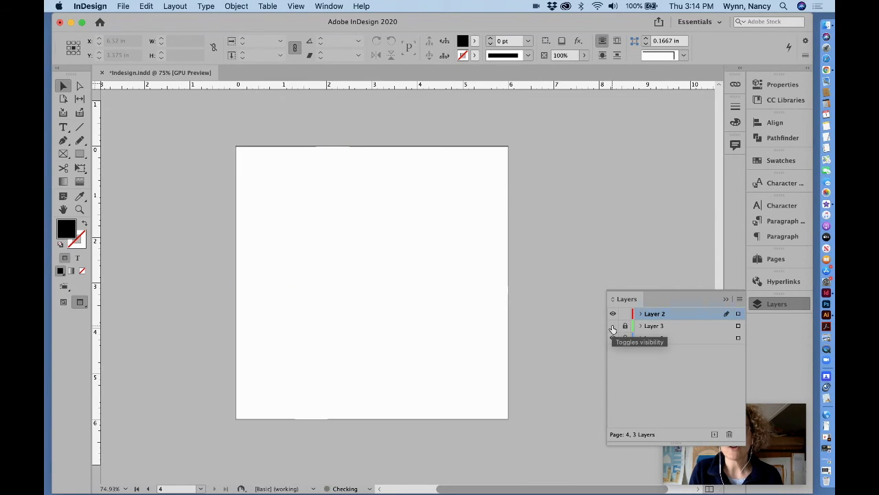
click(613, 327)
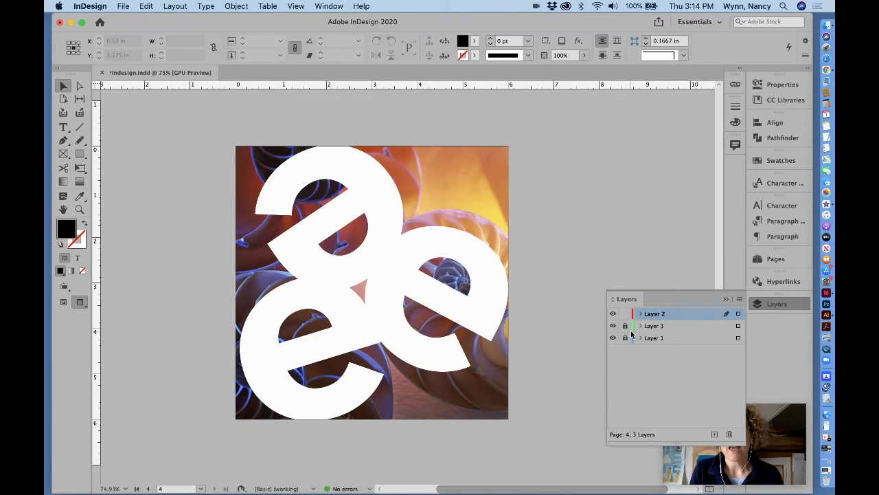
click(612, 315)
click(612, 315)
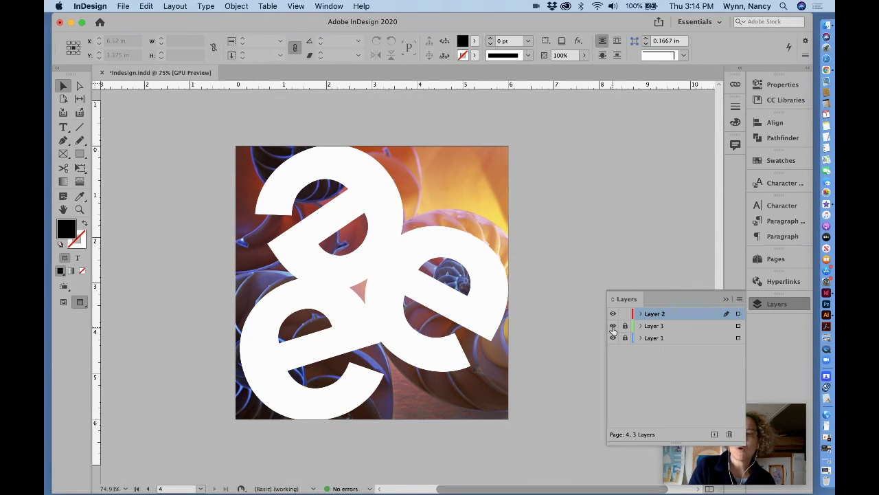
click(614, 327)
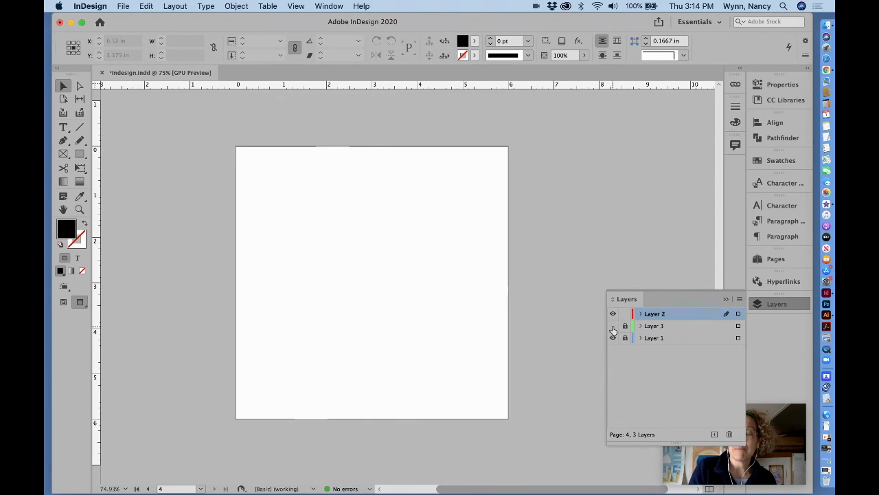
click(614, 327)
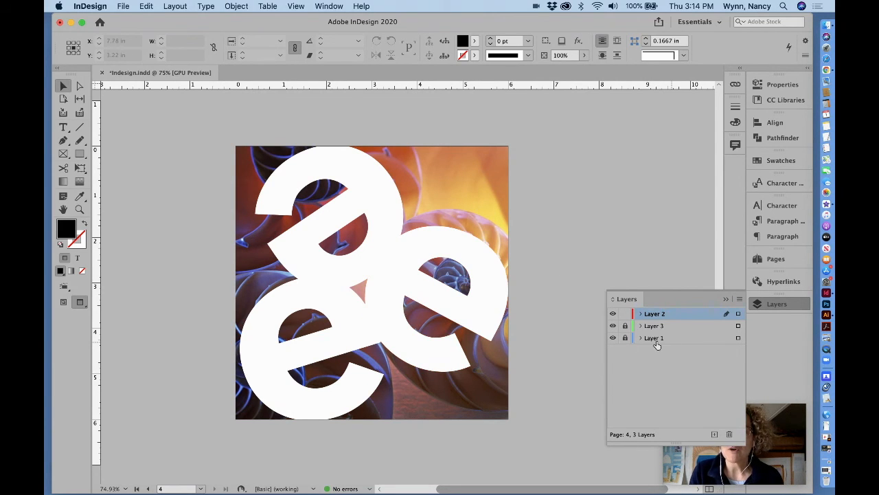
click(614, 314)
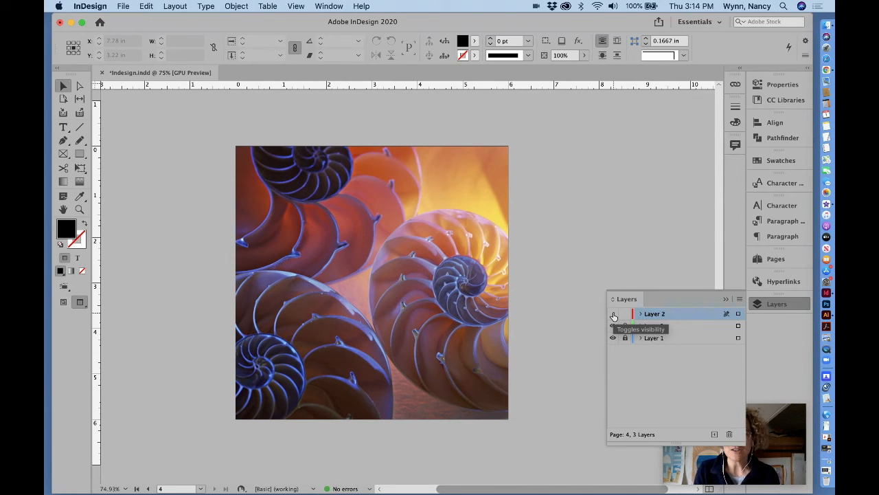
click(614, 314)
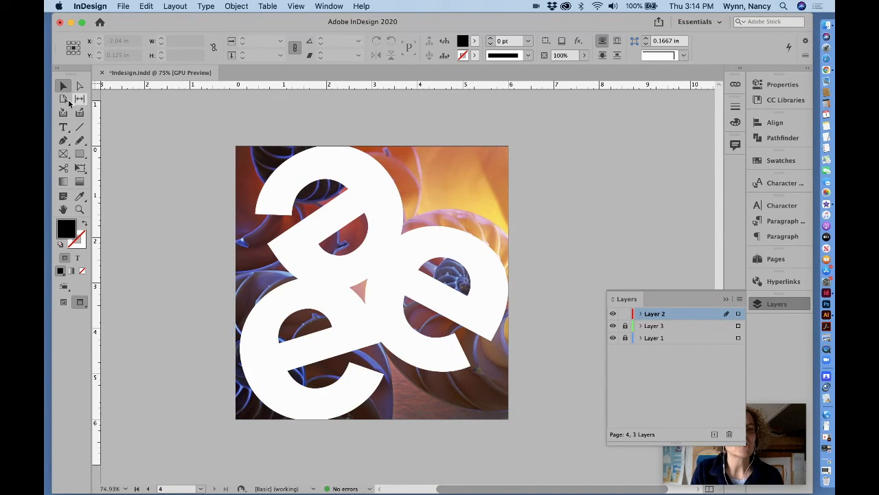
Fill the upper e with the C=0 M=100 Y=0 K=0 magenta swatch and lighten its tint
click(63, 87)
click(376, 189)
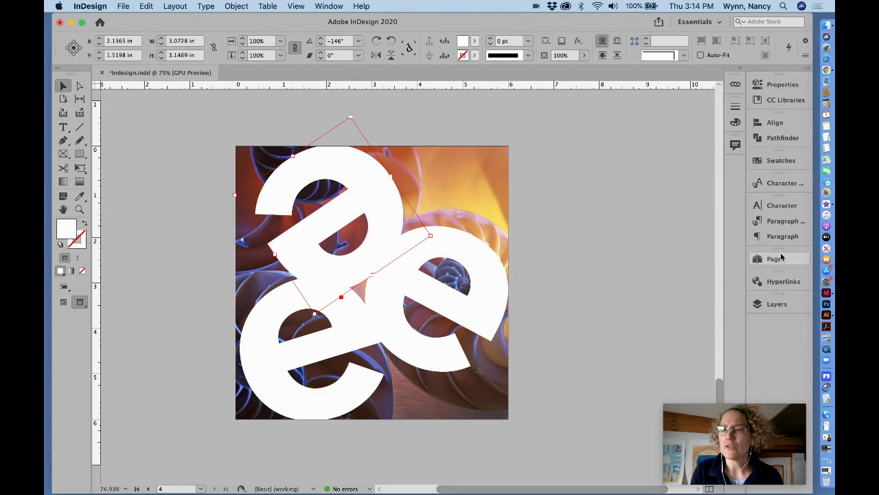
click(773, 163)
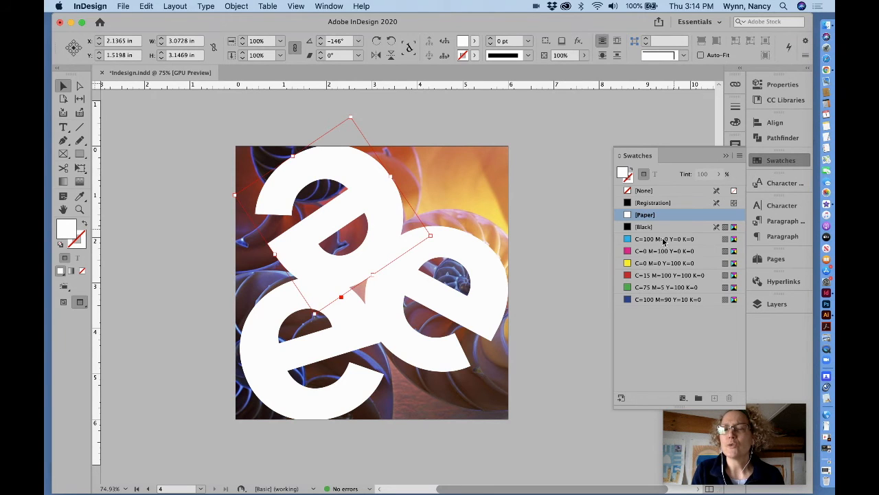
click(638, 251)
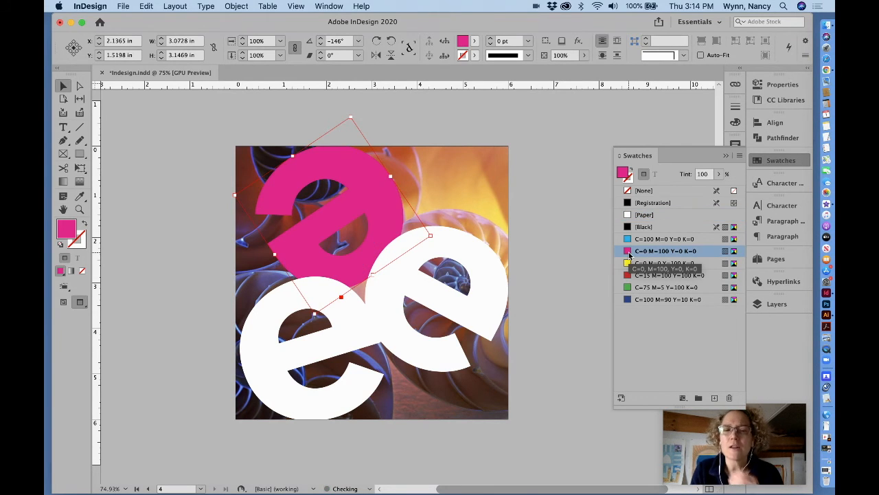
click(719, 175)
drag(720, 188, 703, 192)
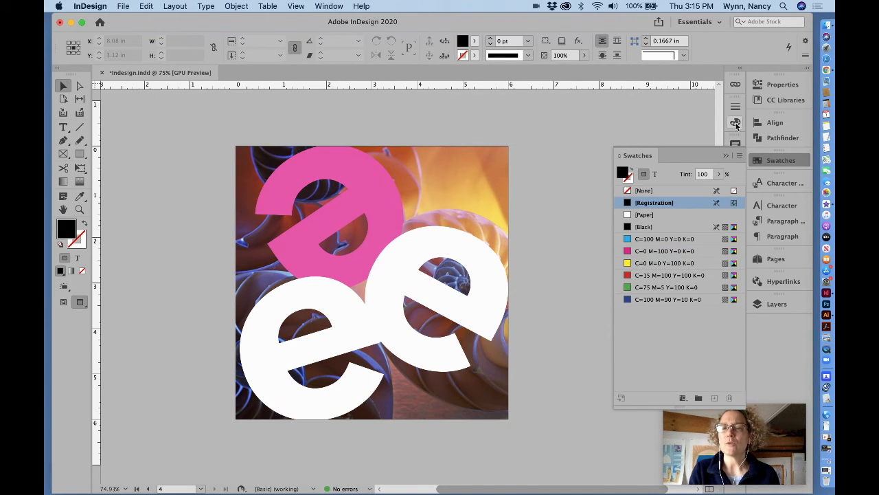
Show the Color panel in RGB mode and detach it as a floating panel beside the page
click(318, 7)
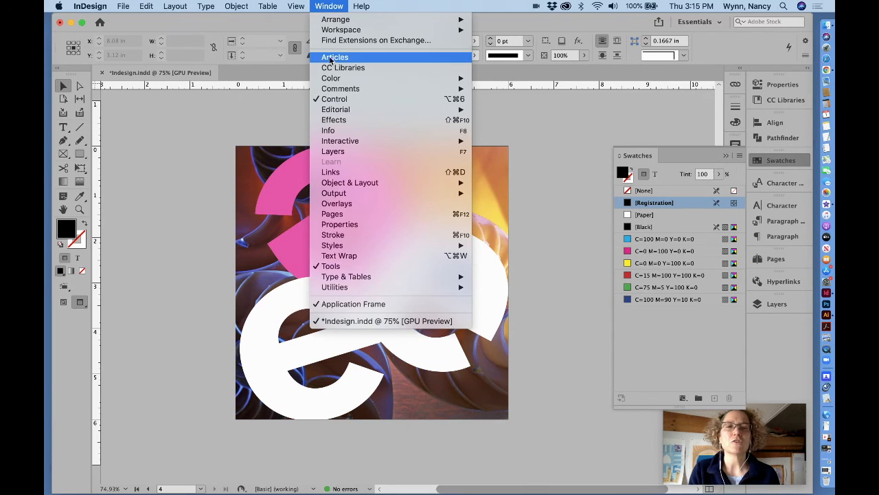
mouse_move(332, 81)
click(492, 88)
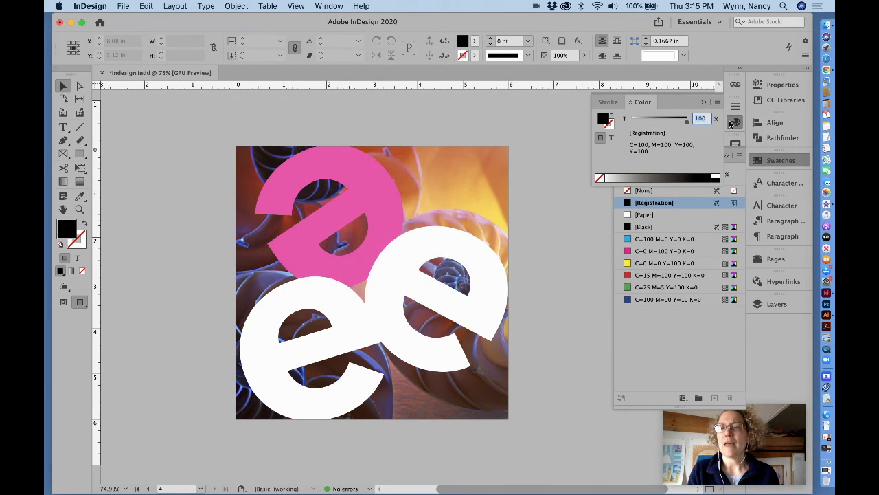
click(718, 102)
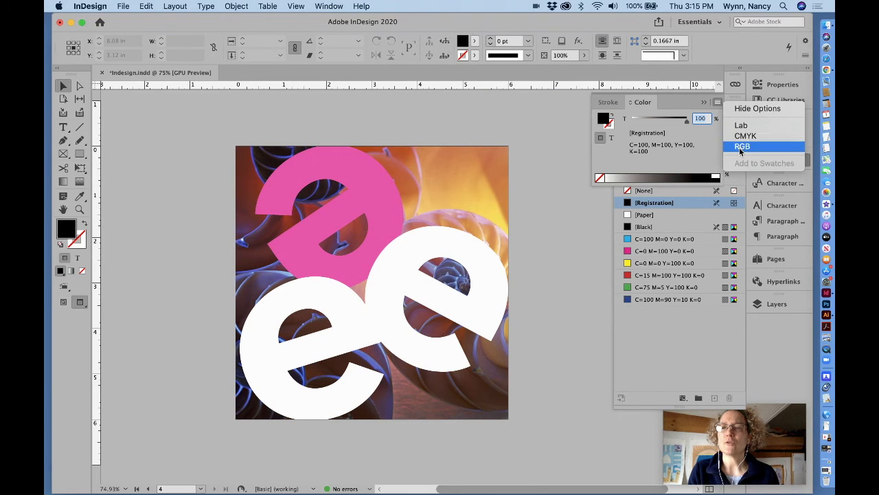
click(740, 150)
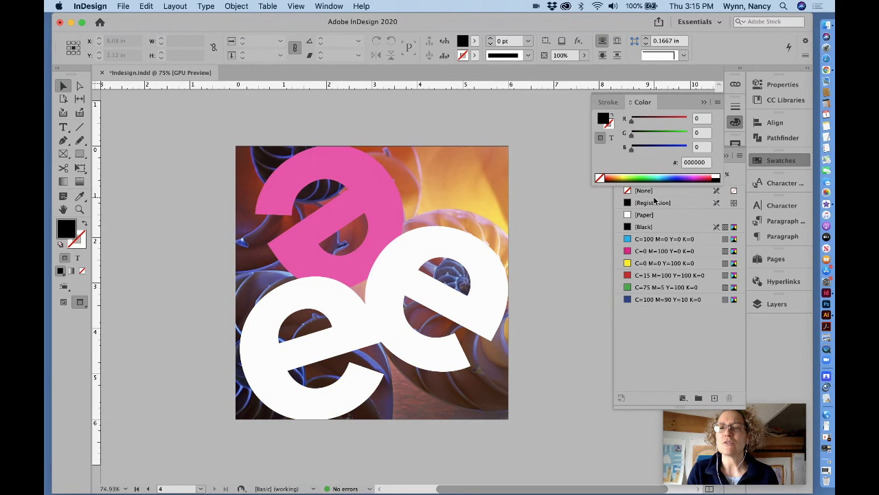
drag(646, 103, 585, 173)
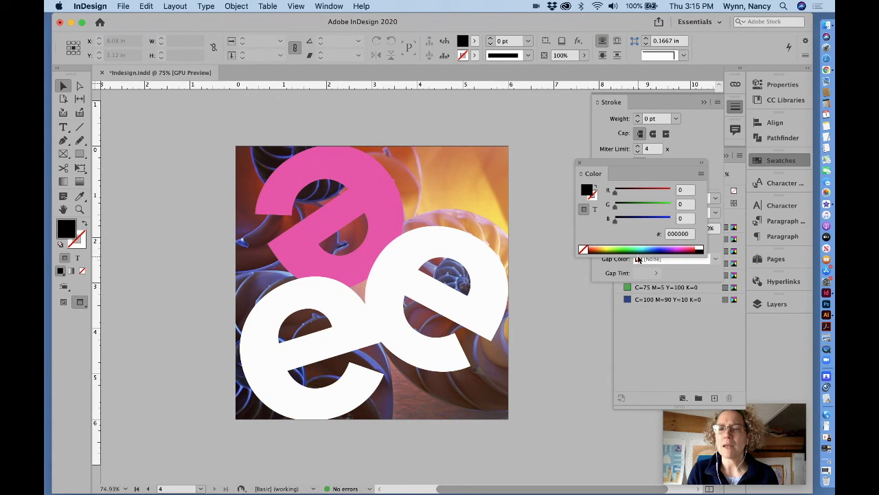
click(639, 288)
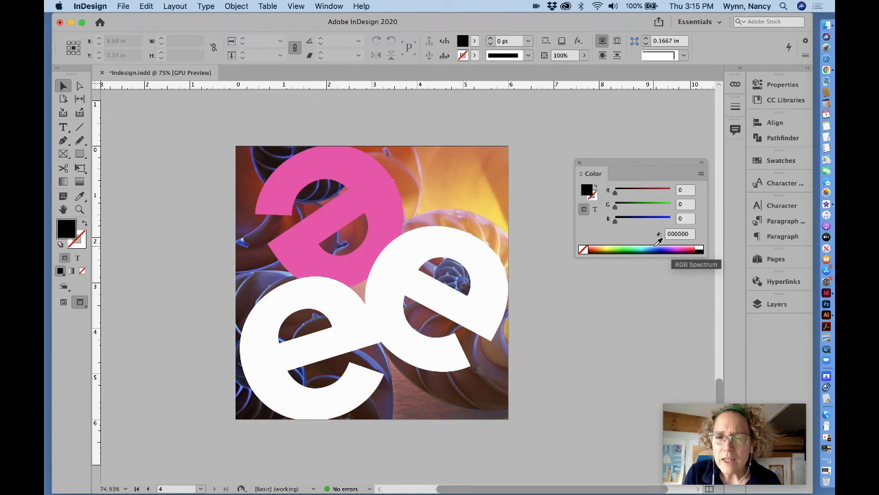
Fill the e on the page's right side with an RGB orange, about R 255, G 143, B 16
click(61, 86)
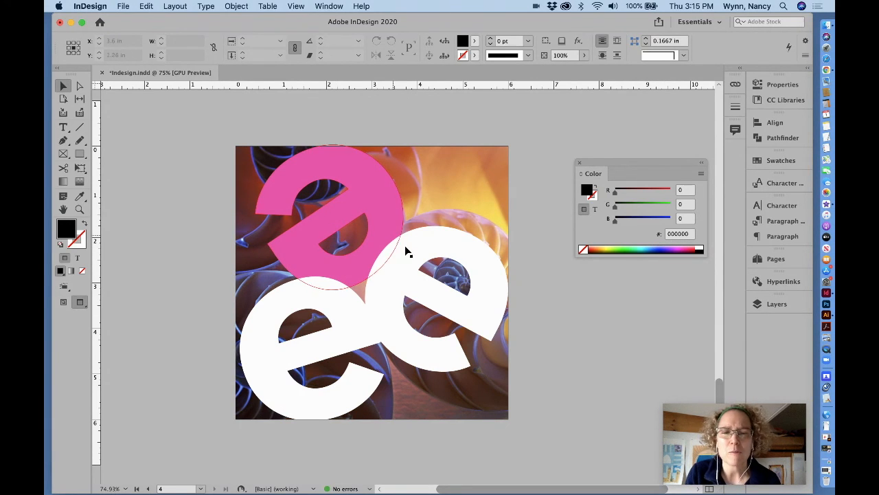
click(413, 257)
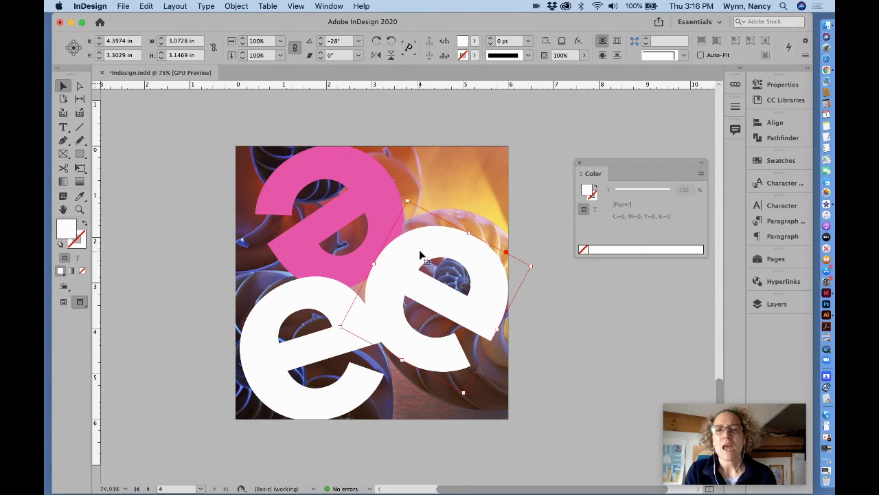
click(701, 173)
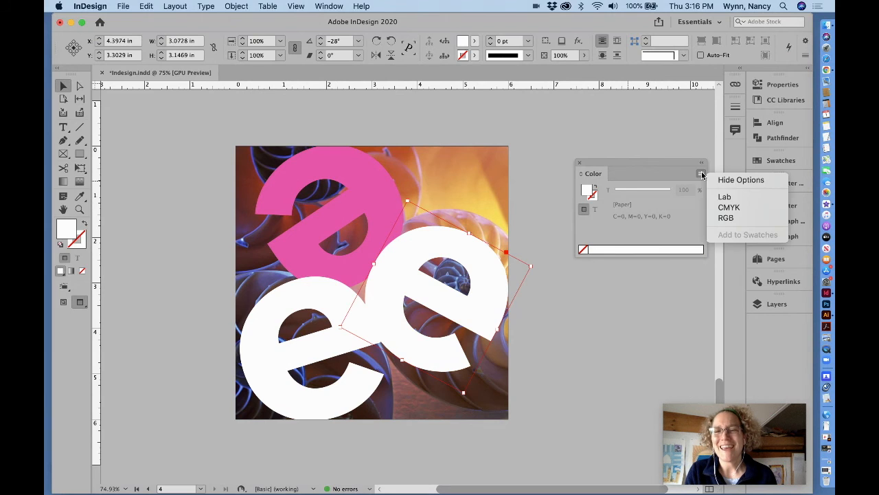
click(726, 217)
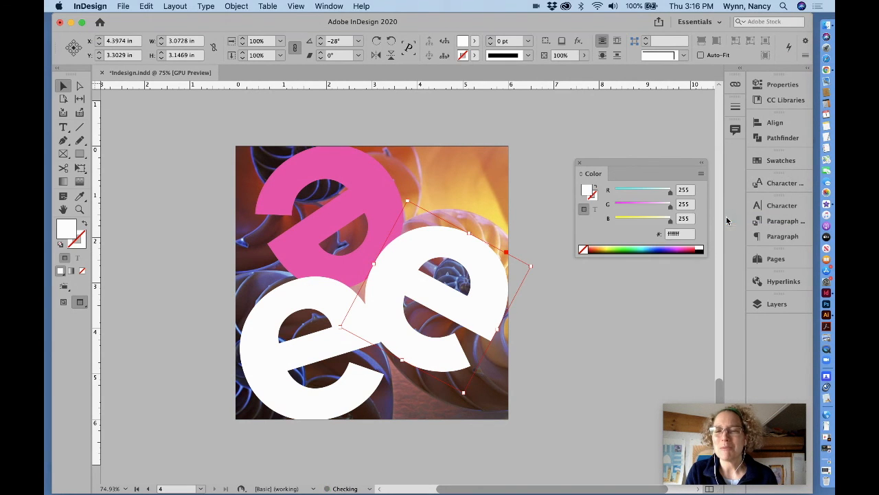
click(602, 248)
click(602, 245)
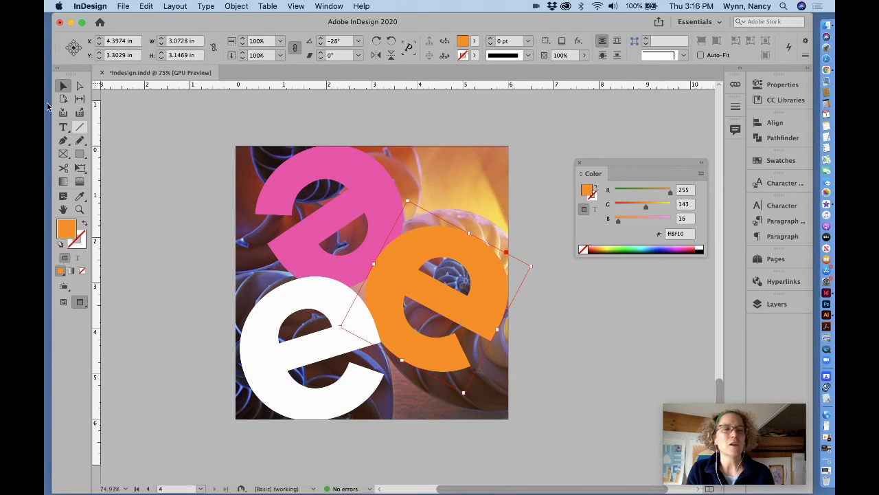
Fill the lower-left e with RGB yellow, R 255, G 255, B 48, and dock the Color panel beneath Layers
click(273, 345)
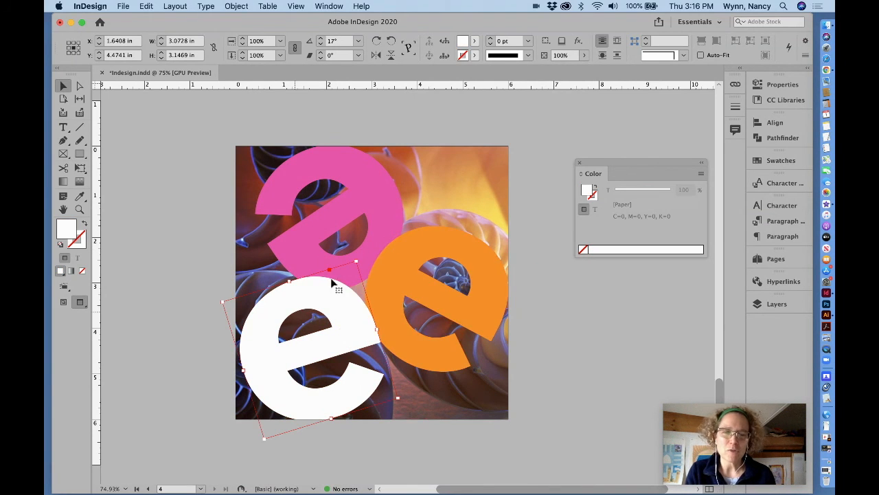
click(701, 173)
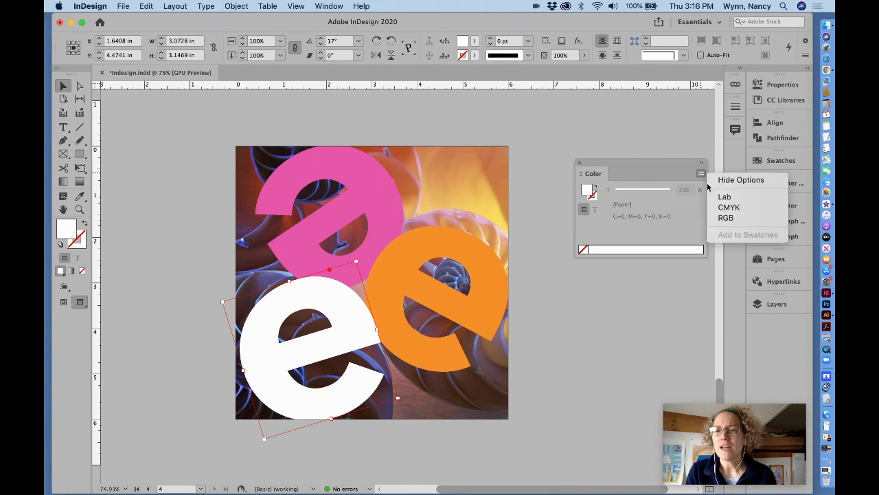
click(722, 217)
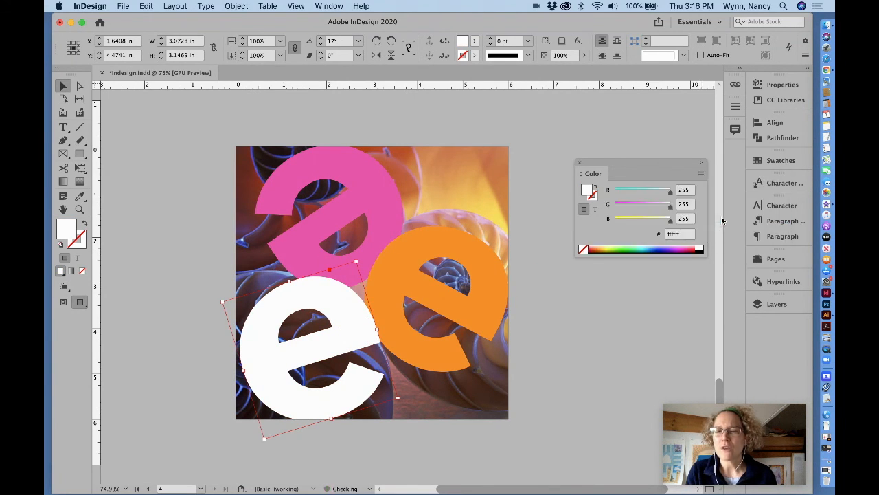
click(608, 246)
click(608, 246)
click(608, 246)
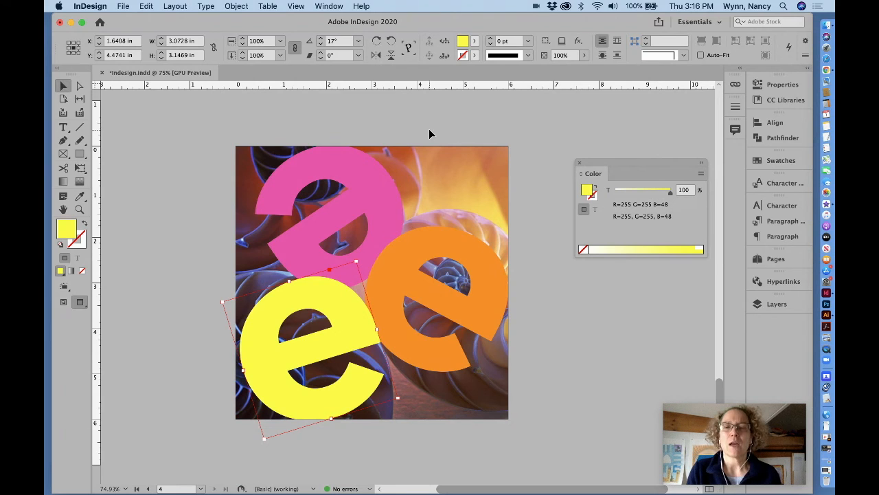
drag(674, 167, 773, 327)
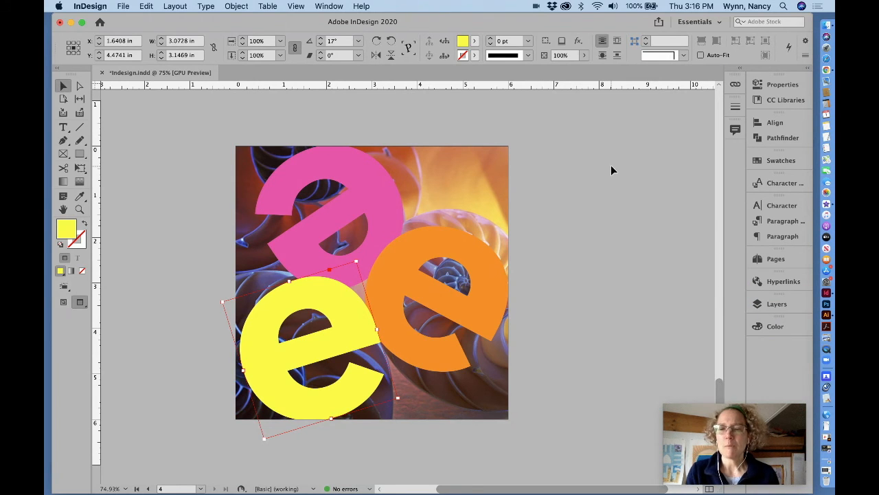
Hide the shell photograph on Layer 3 and deselect the yellow e
click(777, 303)
click(613, 327)
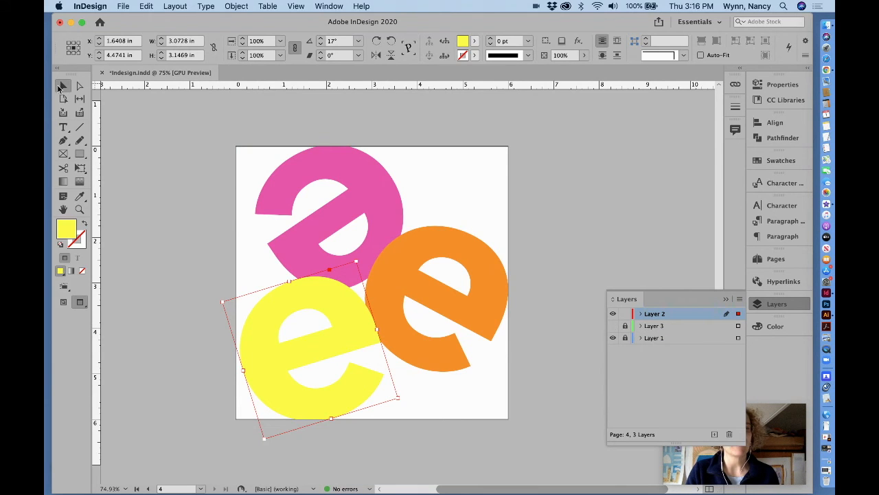
click(60, 87)
click(184, 154)
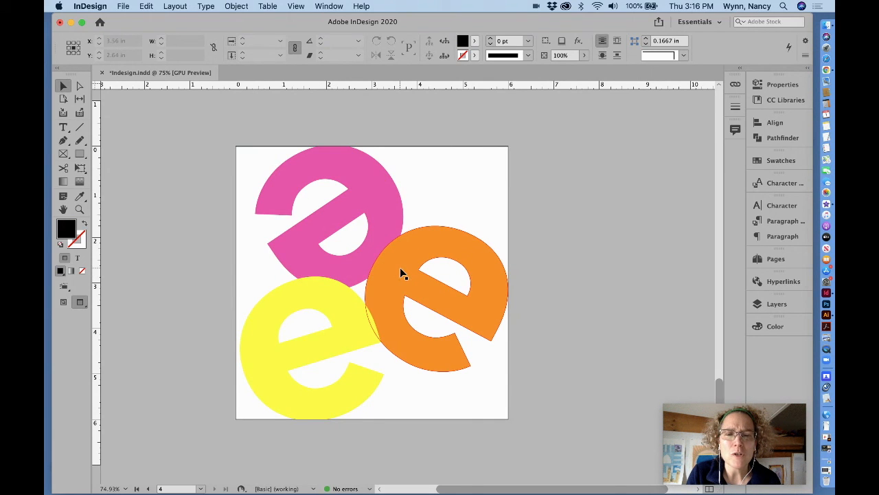
Separate the overlapping letters by moving the orange e to about X 4.60, Y 3.39 in and the yellow e to about X 1.83, Y 4.77 in
mouse_move(400, 267)
mouse_down()
mouse_move(361, 259)
mouse_move(395, 277)
mouse_up()
drag(329, 313, 340, 322)
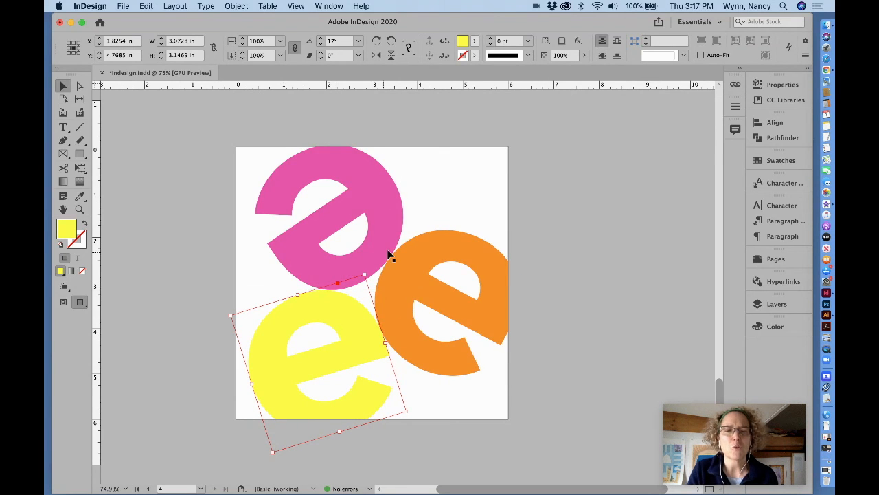
click(395, 228)
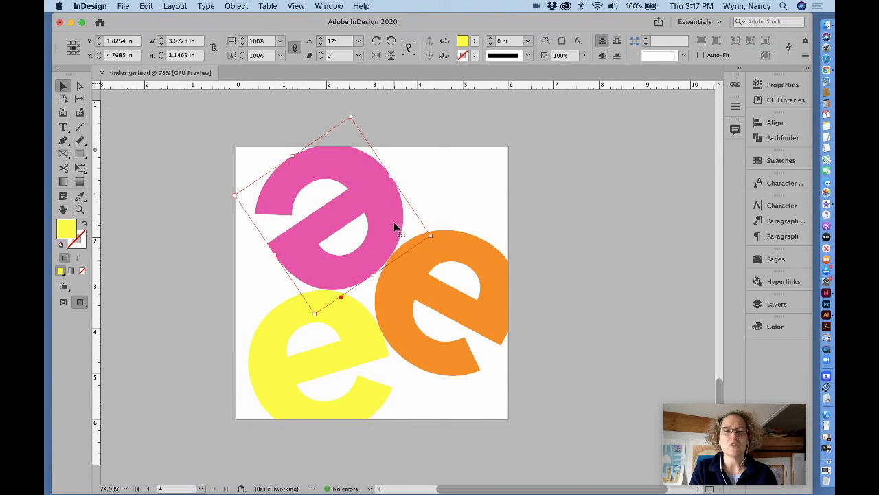
click(421, 303)
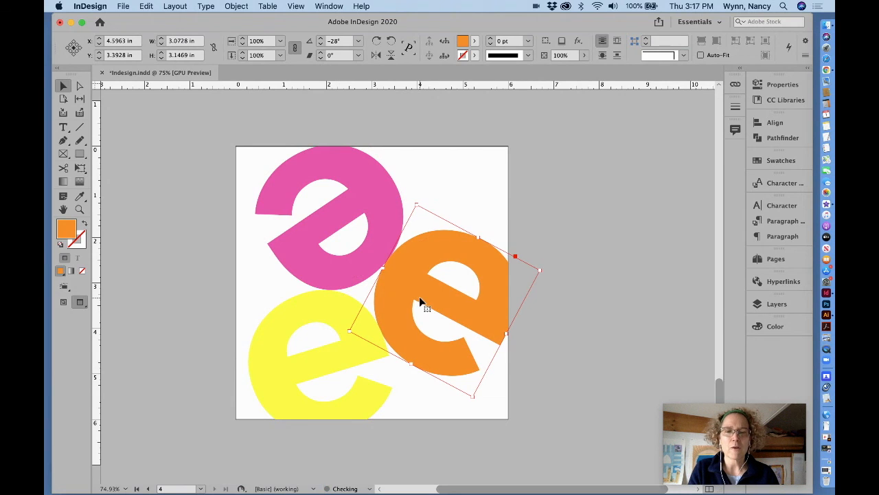
click(631, 237)
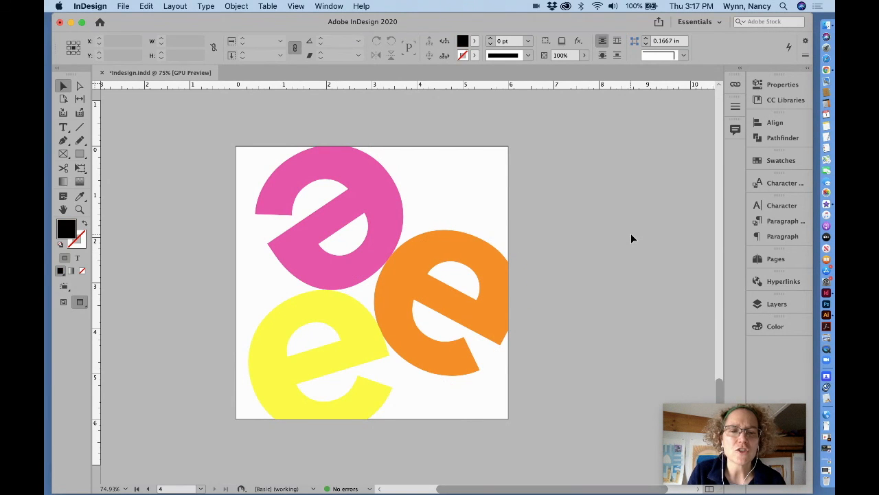
Scale the magenta, orange and yellow e outlines together to about 5.59 by 6.01 in so they fit inside the page, and deselect them
click(349, 280)
shift+click(403, 307)
shift+click(357, 348)
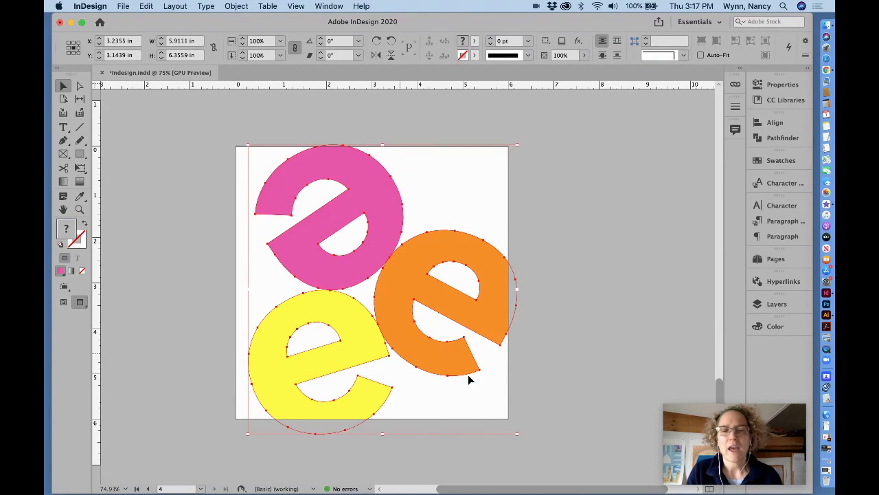
click(80, 167)
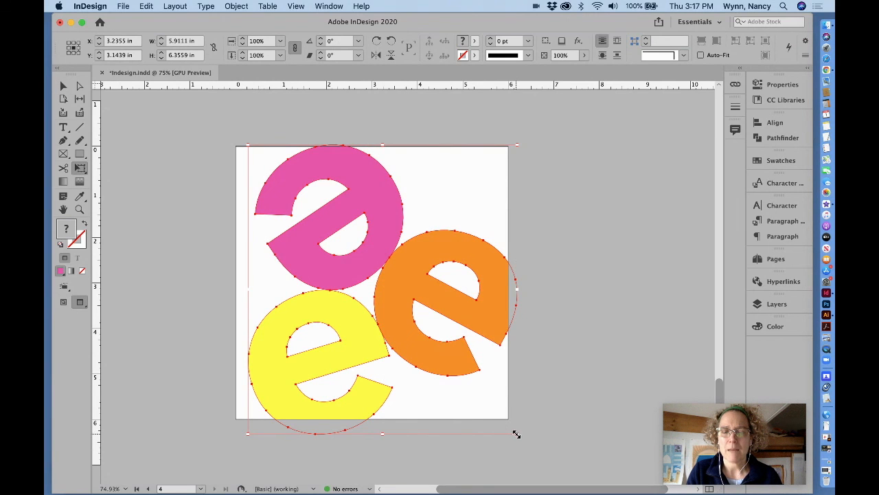
drag(517, 432, 506, 424)
drag(248, 422, 253, 417)
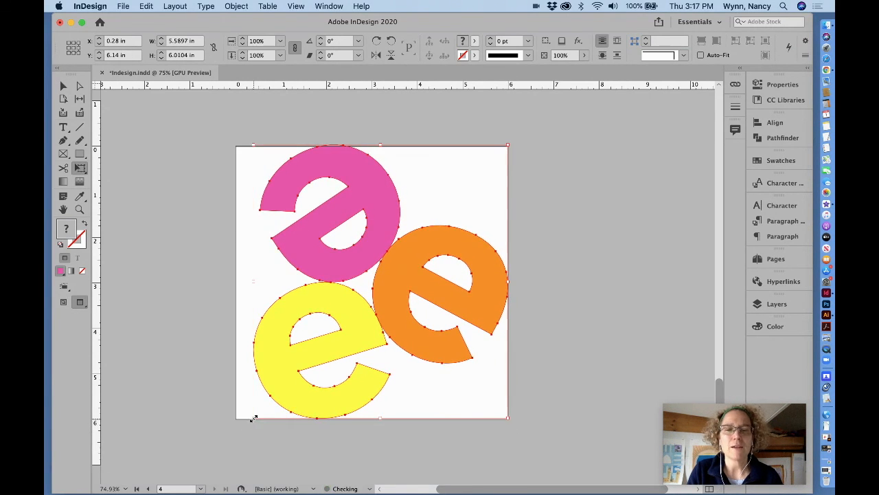
click(63, 85)
click(190, 142)
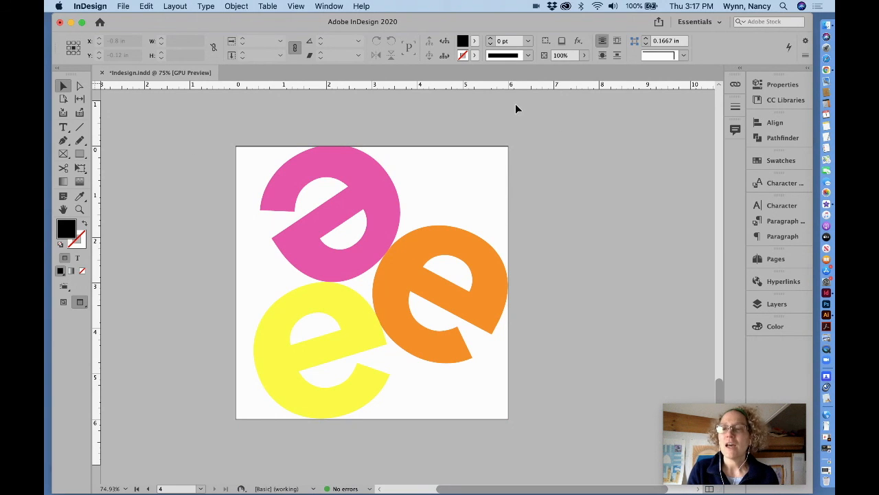
Hide Layer 1 so that only the letter outlines on Layer 2 are shown
click(771, 310)
click(613, 338)
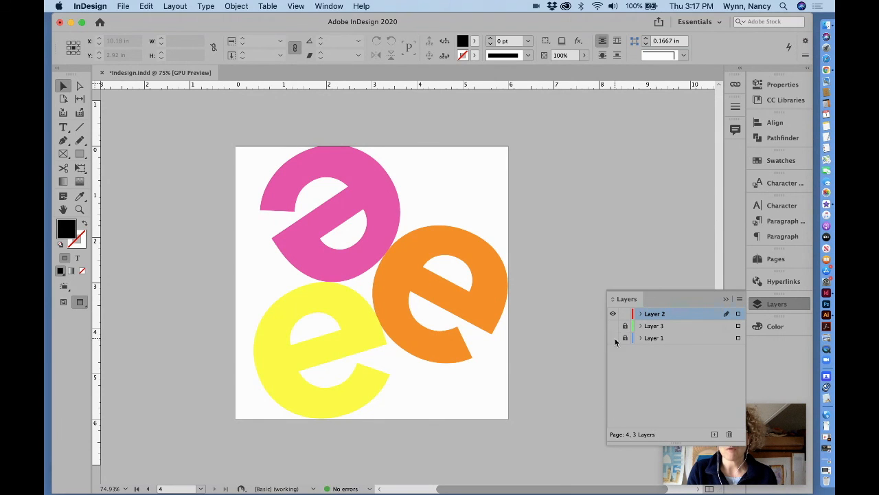
click(613, 337)
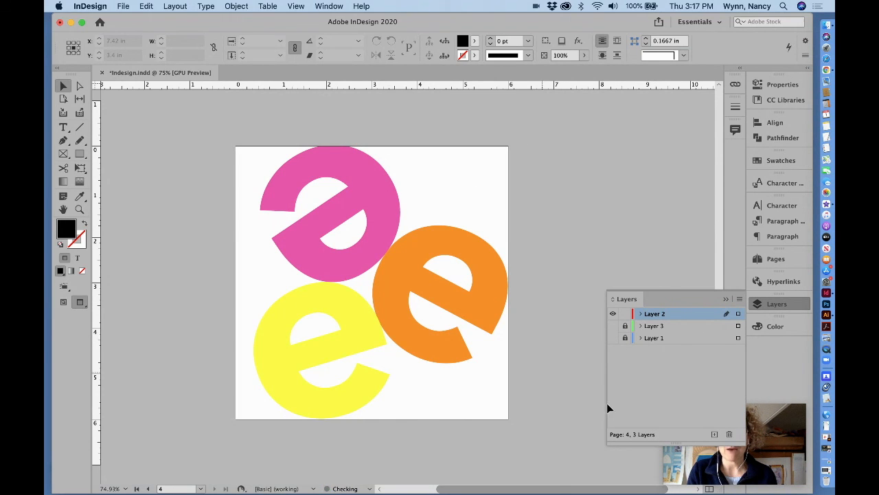
click(613, 337)
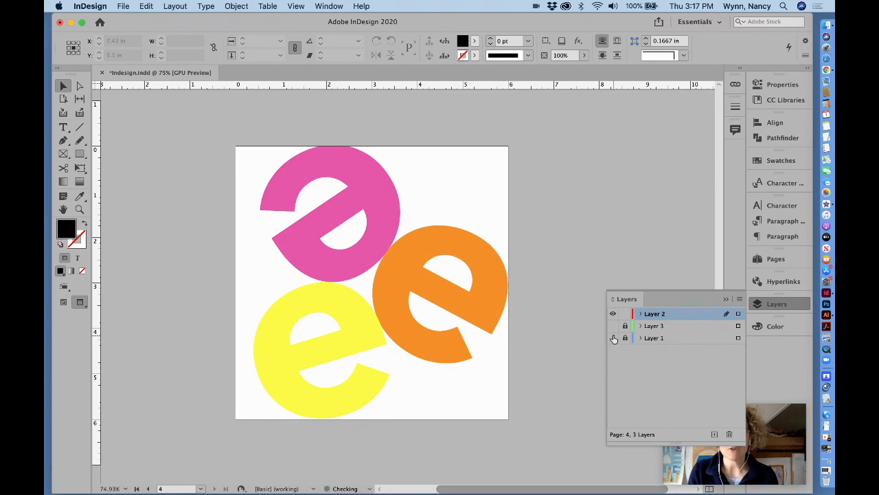
Export page 4 to the Desktop as a maximum-quality, 300 ppi RGB JPEG named Indesign motif.jpg
click(123, 6)
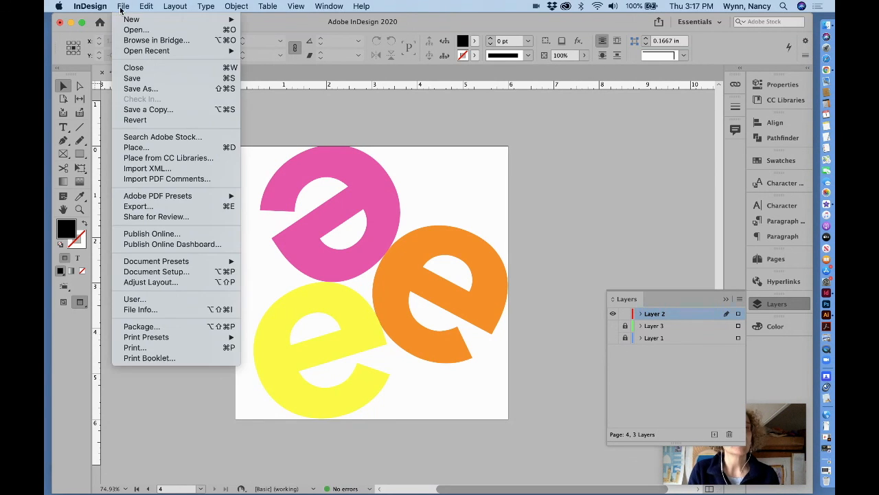
click(151, 209)
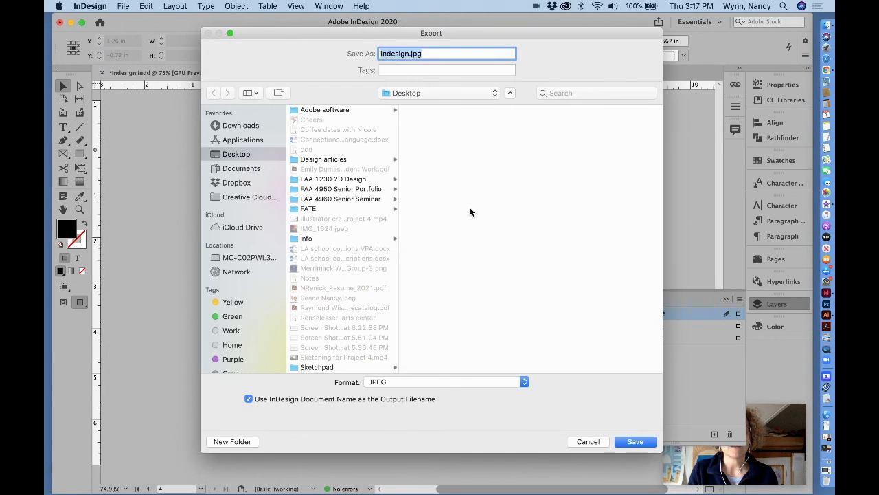
double_click(402, 54)
text(Indes)
text(ign moti)
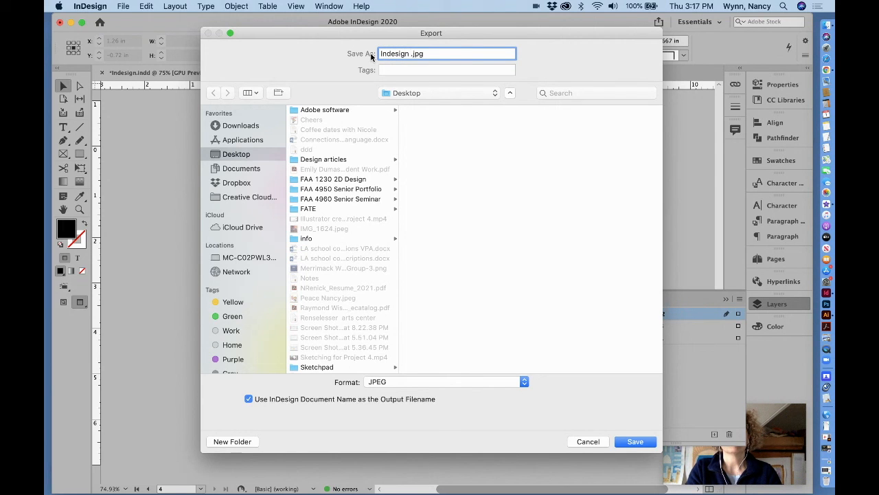
text(f)
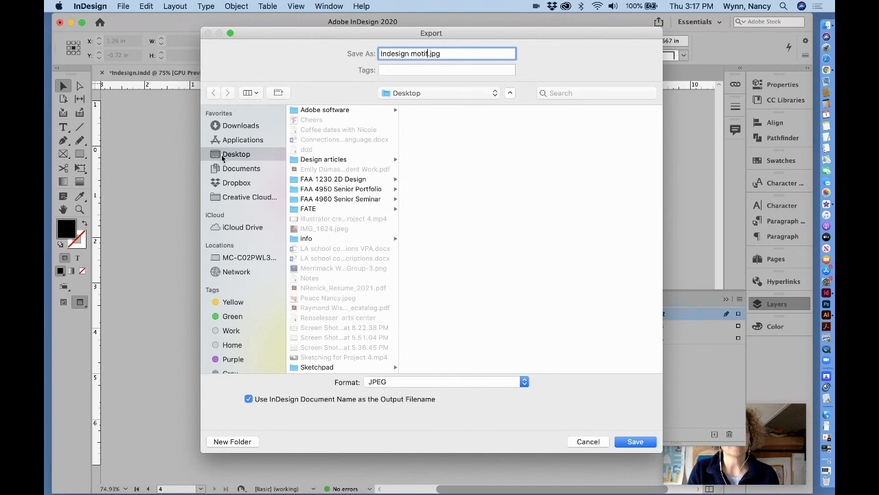
click(646, 443)
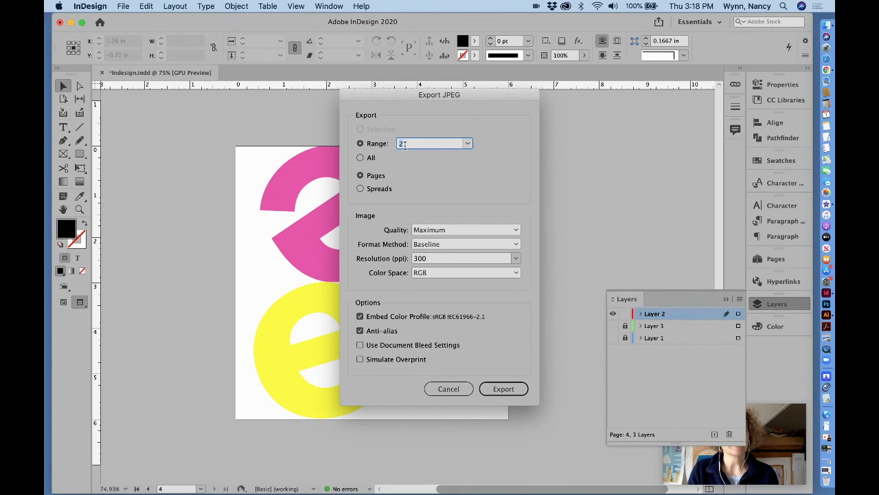
text(4)
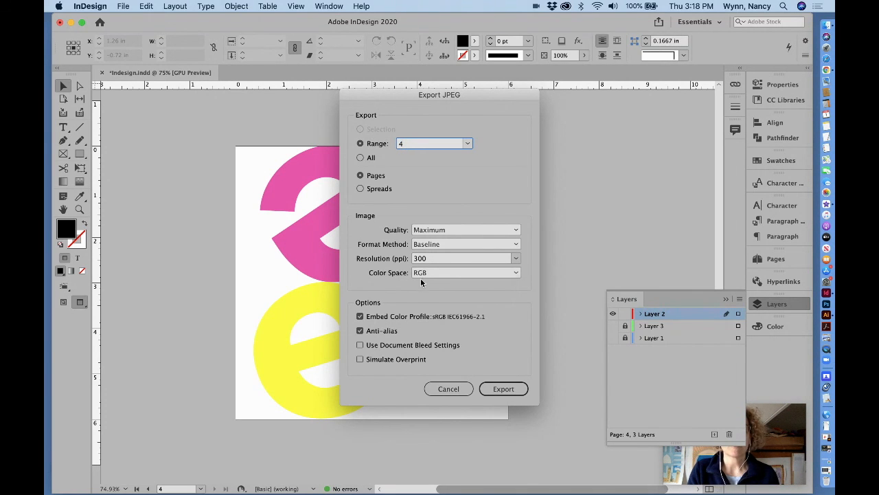
click(503, 389)
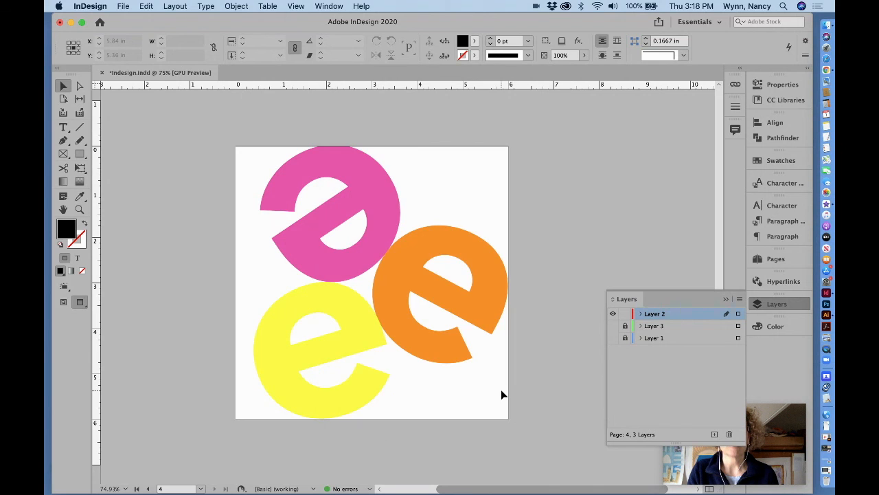
Minimize the document and check the exported Indesign motif.jpg from the desktop in Preview, closing it and shifting its desktop icon
click(71, 22)
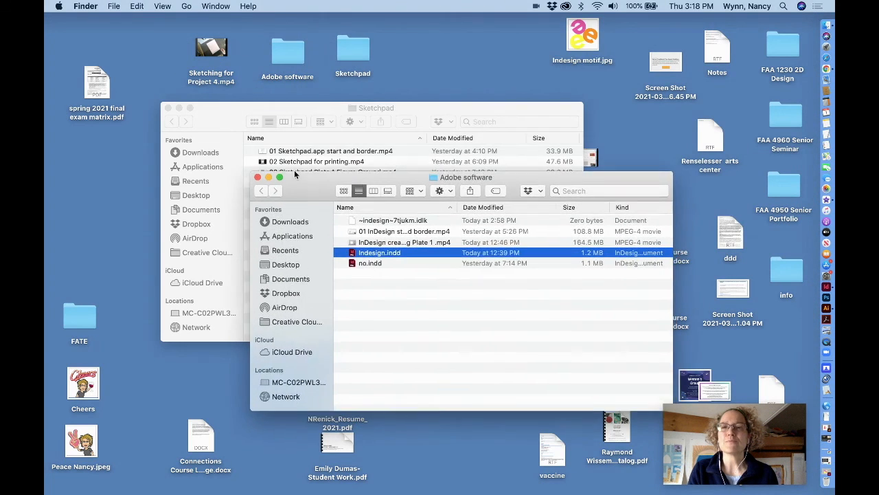
drag(296, 174, 297, 122)
click(589, 32)
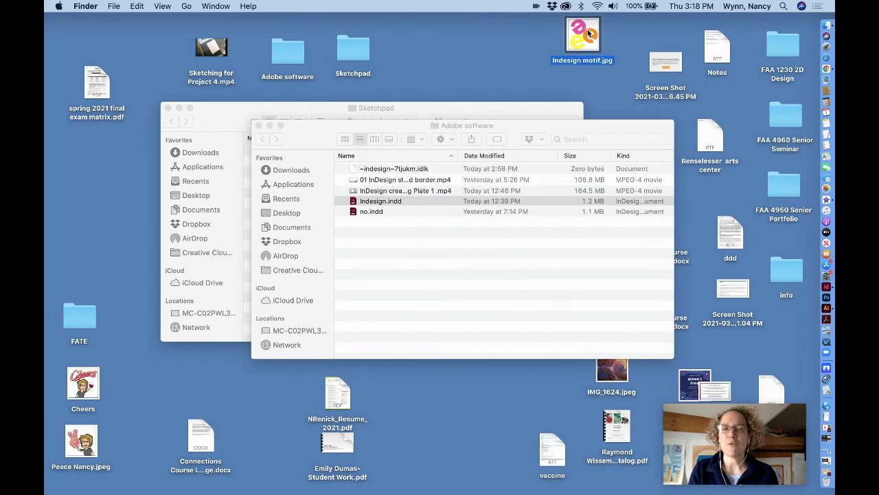
double_click(589, 33)
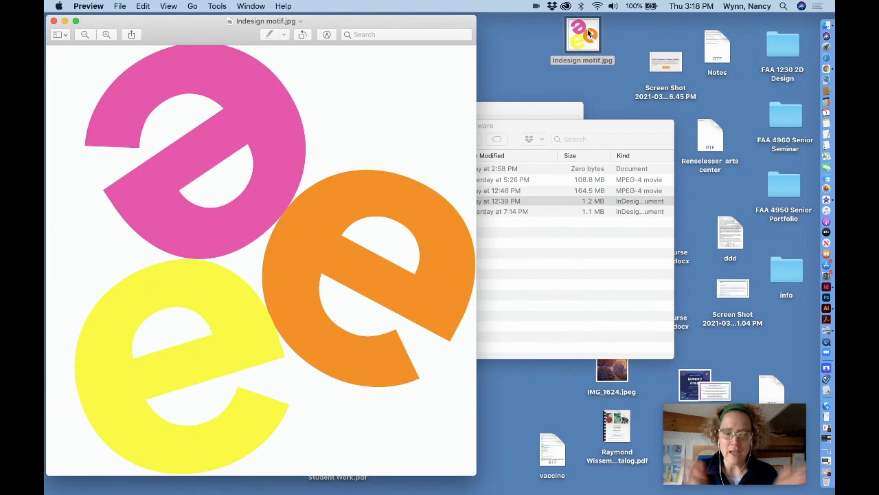
key(super+q)
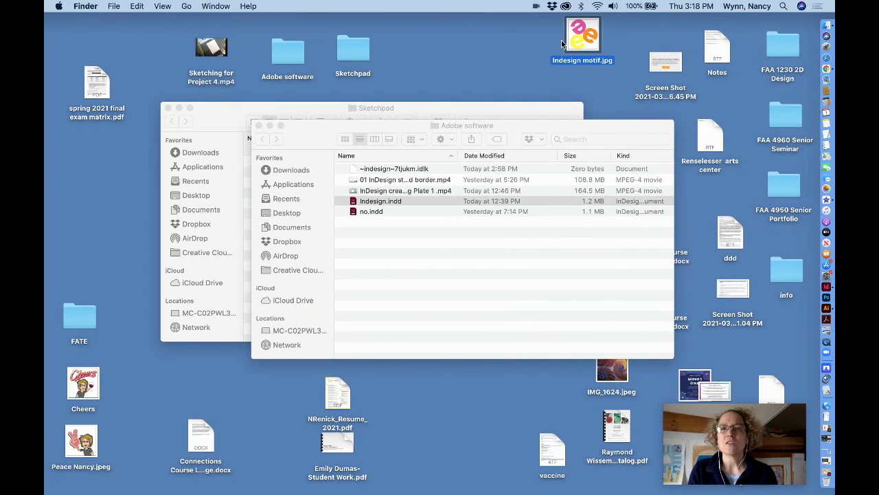
drag(586, 36, 563, 53)
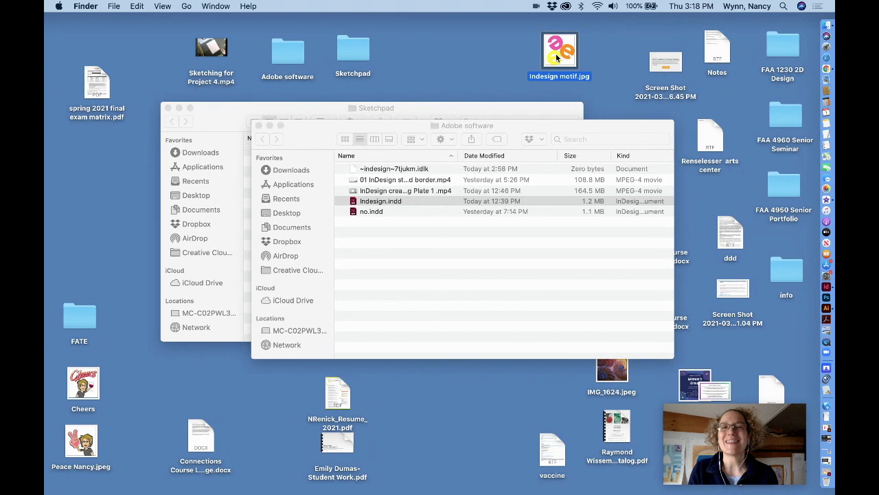